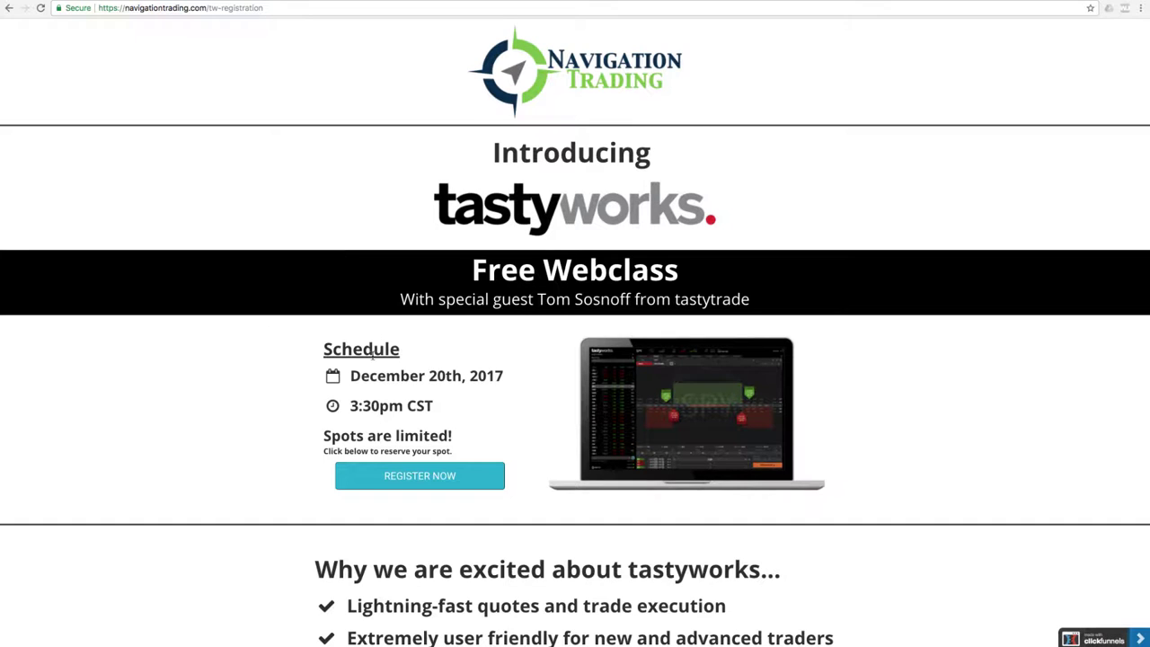
Step: Highlight the webclass date and time, the special guest line, and the $750 million figure in the presenter bio
left_click_drag(351, 376, 498, 405)
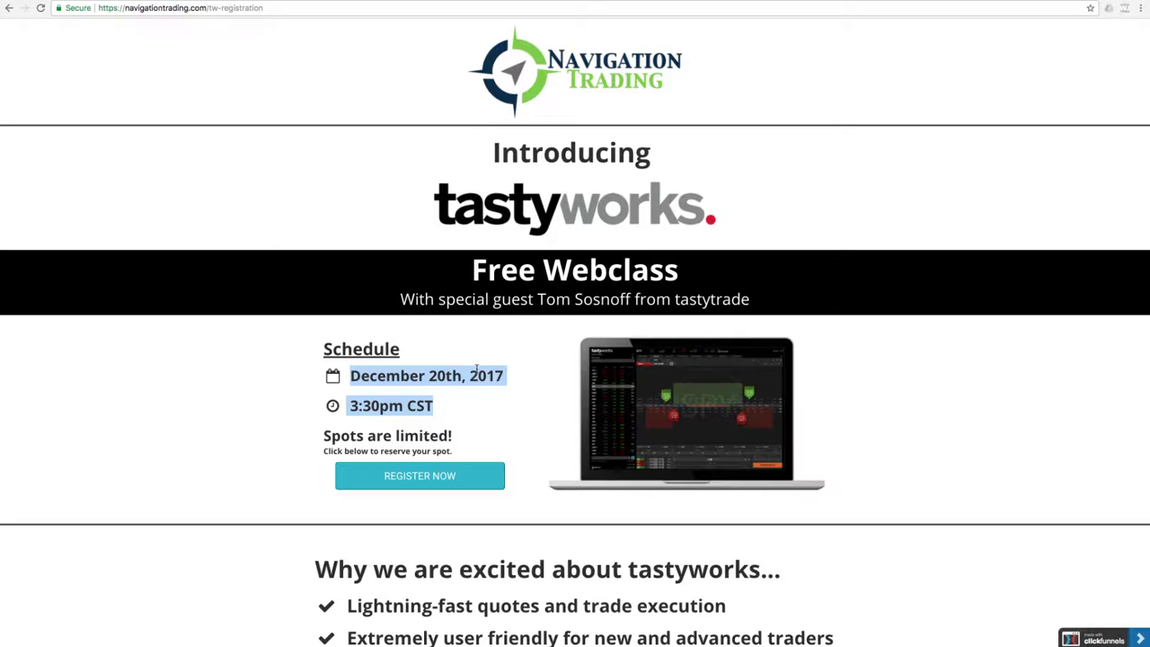
left_click(521, 396)
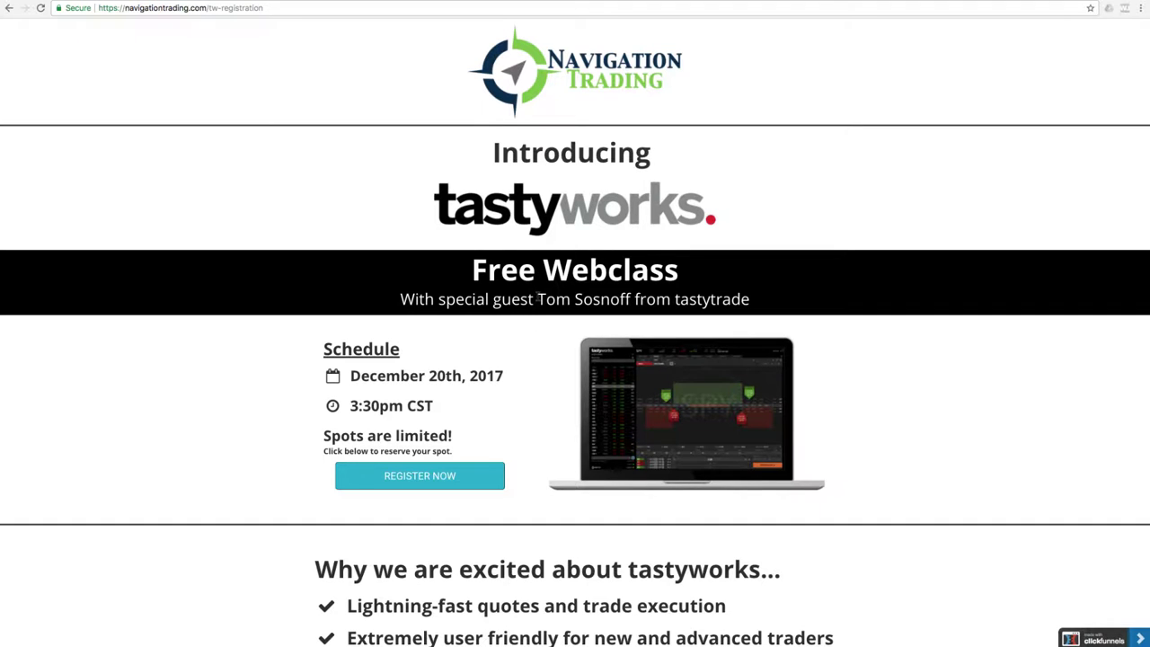
left_click_drag(537, 299, 762, 307)
scroll(867, 363, "down", 7)
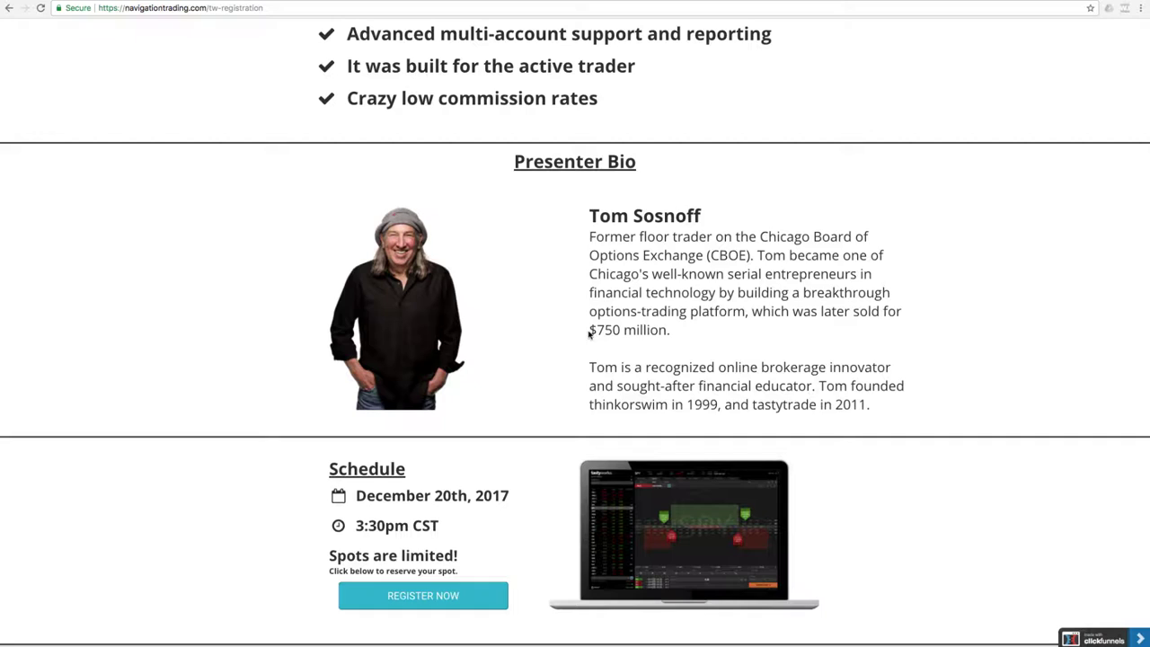
left_click_drag(589, 332, 700, 332)
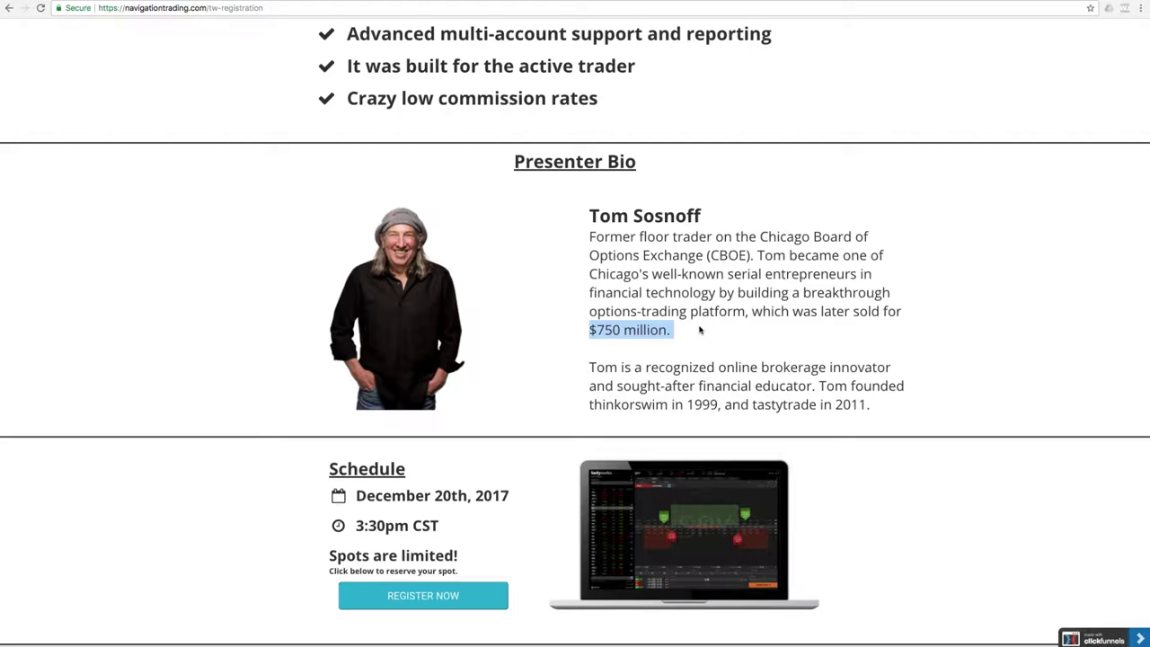
left_click(700, 330)
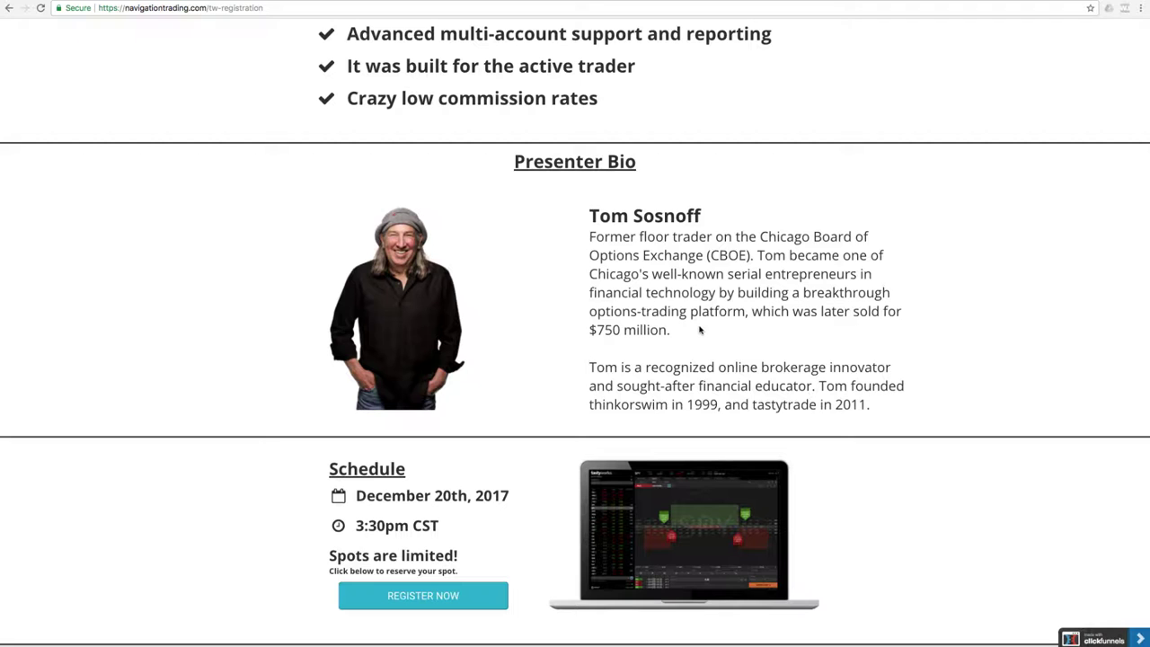
Step: Highlight the tw-registration part of the page address and the webclass schedule of December 20th, 2017 at 3:30pm CST
scroll(672, 323, "up", 10)
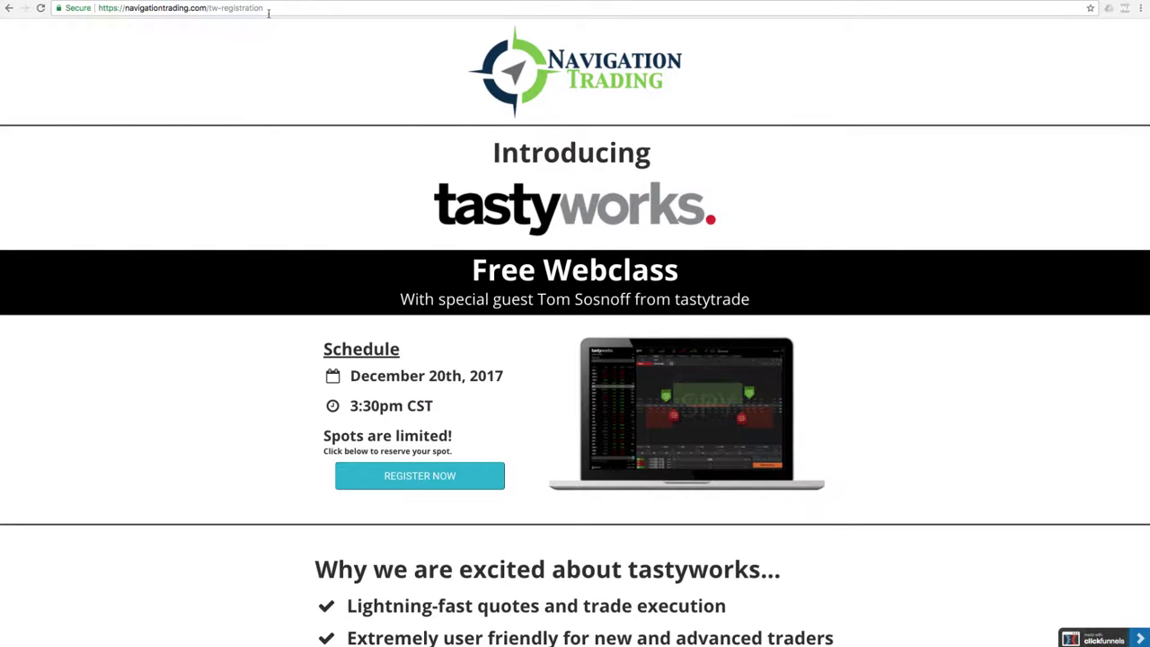
left_click_drag(273, 8, 212, 7)
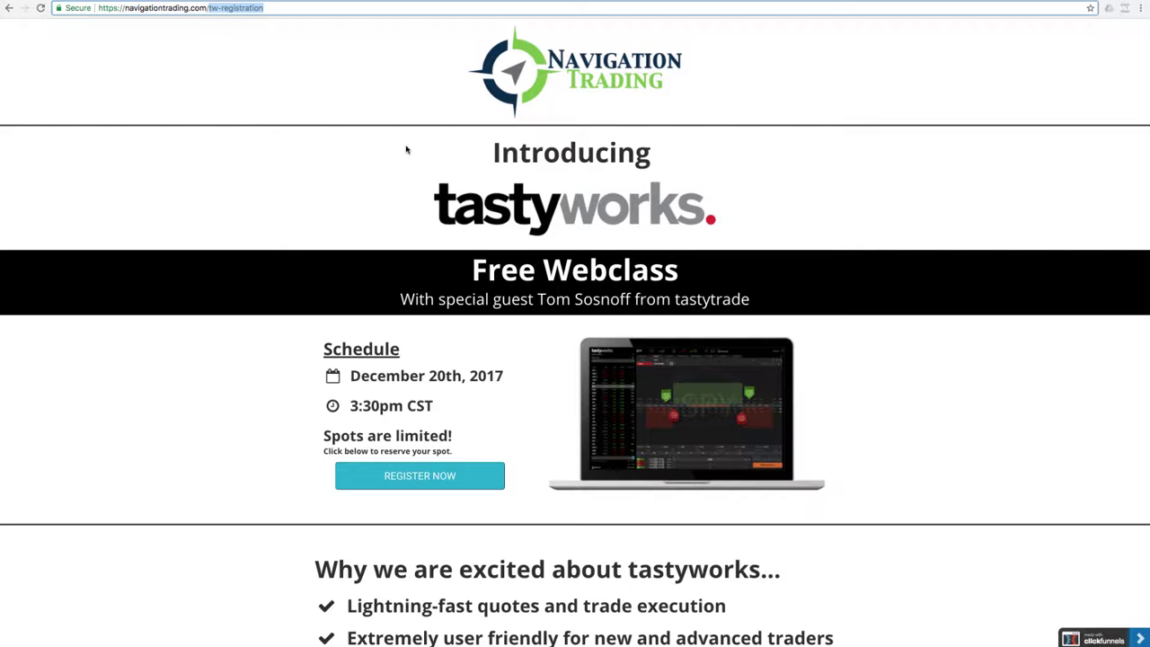
left_click(823, 222)
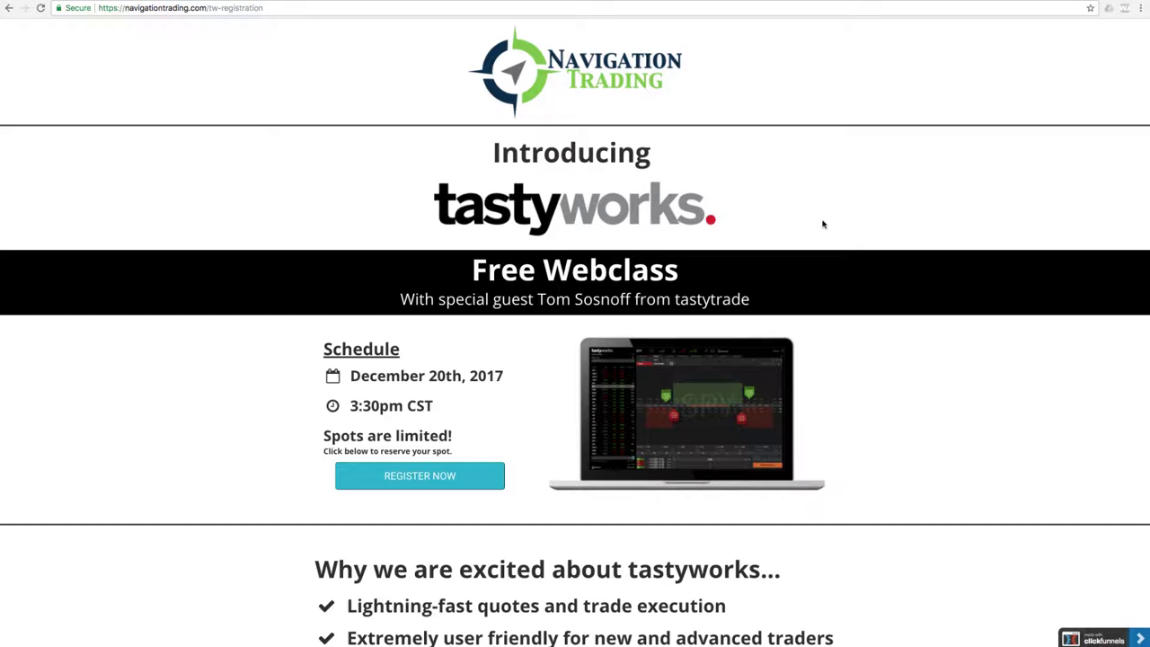
left_click_drag(350, 375, 502, 405)
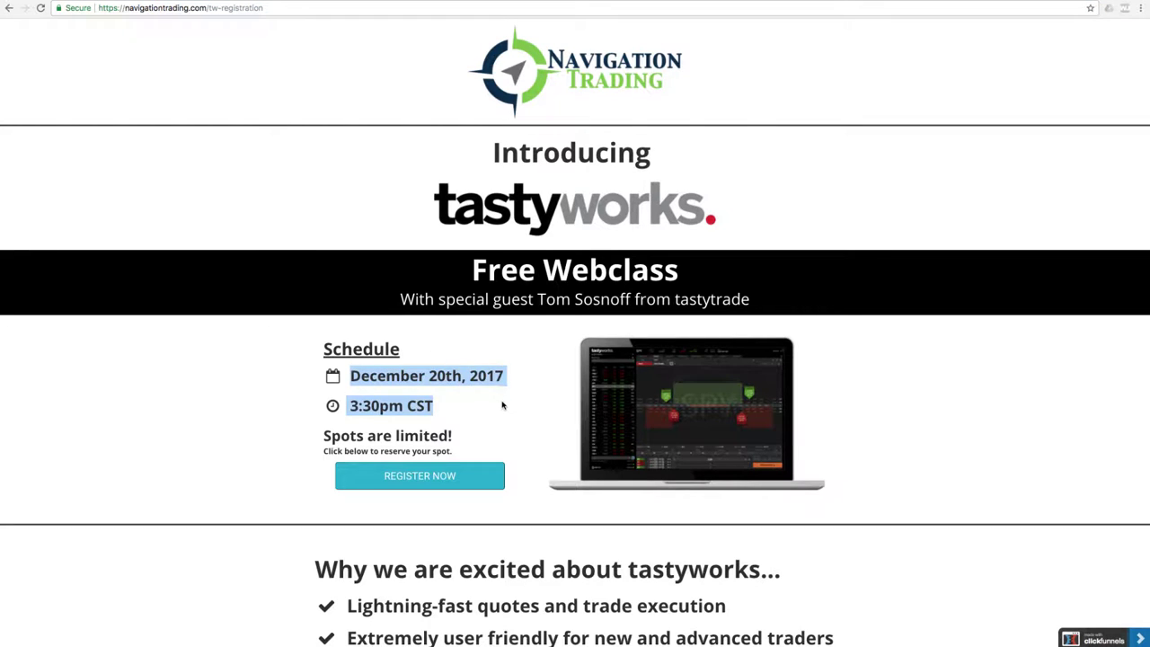
left_click(938, 390)
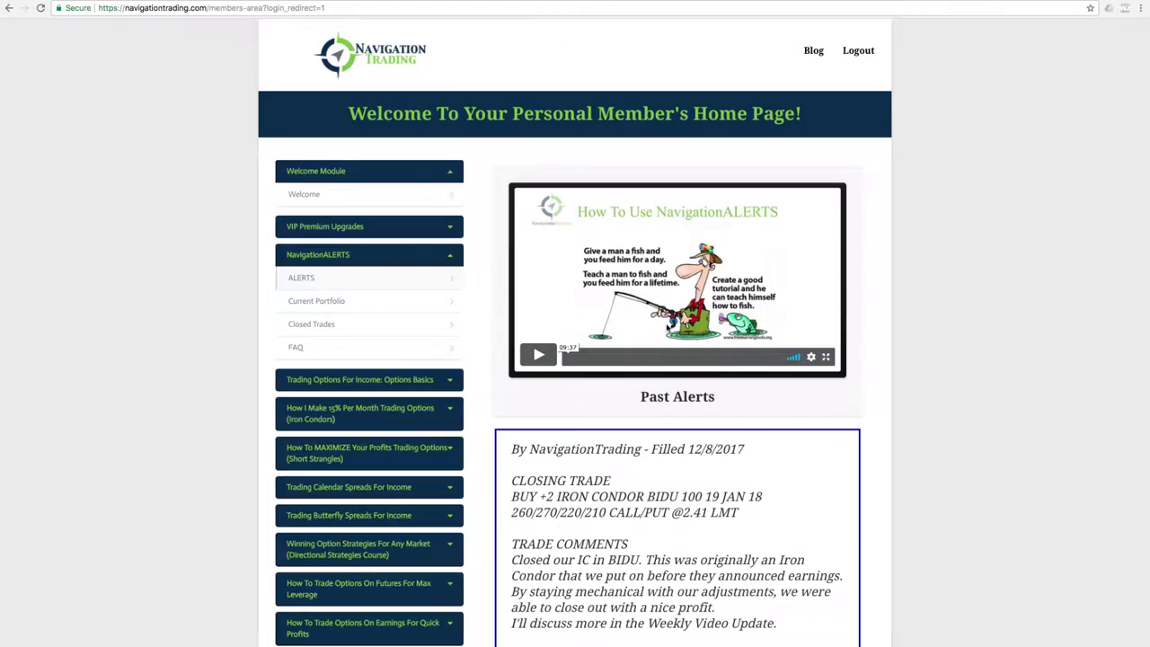
Step: Highlight key text in the two 12/4/2017 Soybeans alerts in the members area, and view the /ZSH8 risk profile in thinkorswim
scroll(669, 327, "down", 20)
scroll(711, 331, "down", 9)
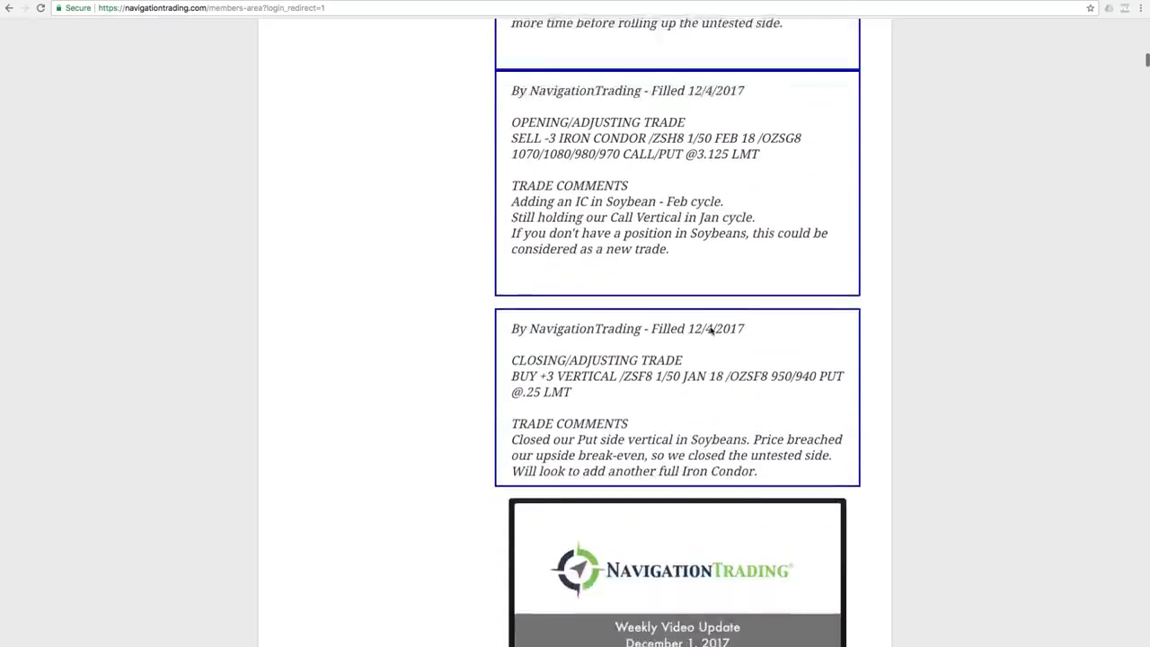
scroll(711, 269, "up", 2)
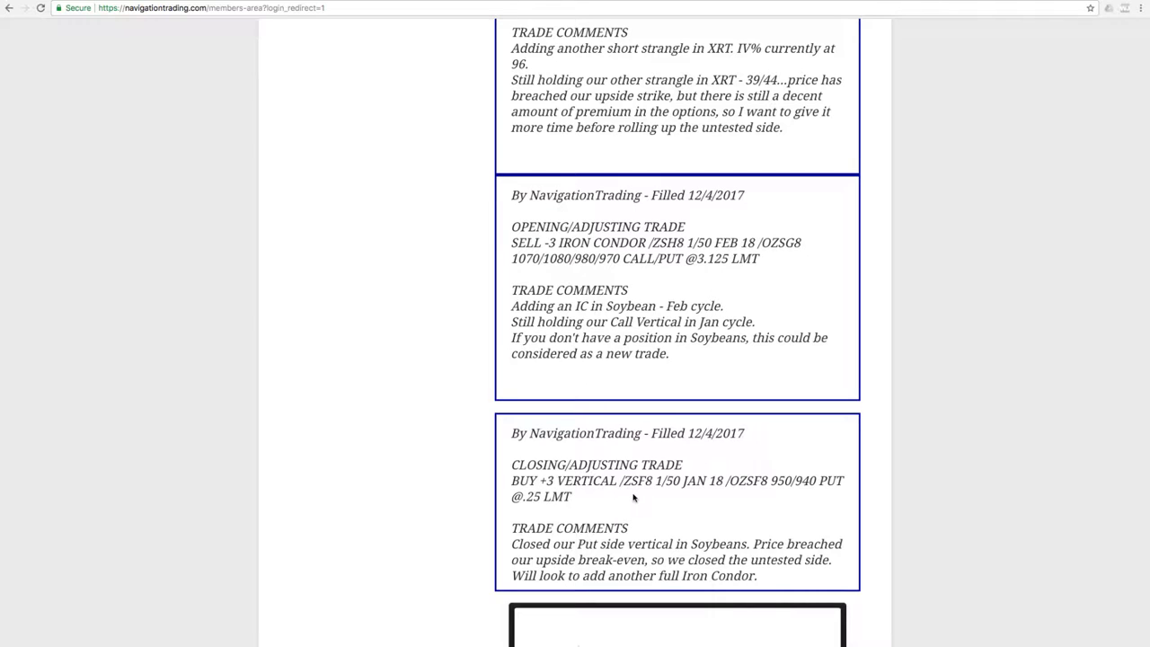
left_click_drag(578, 544, 746, 545)
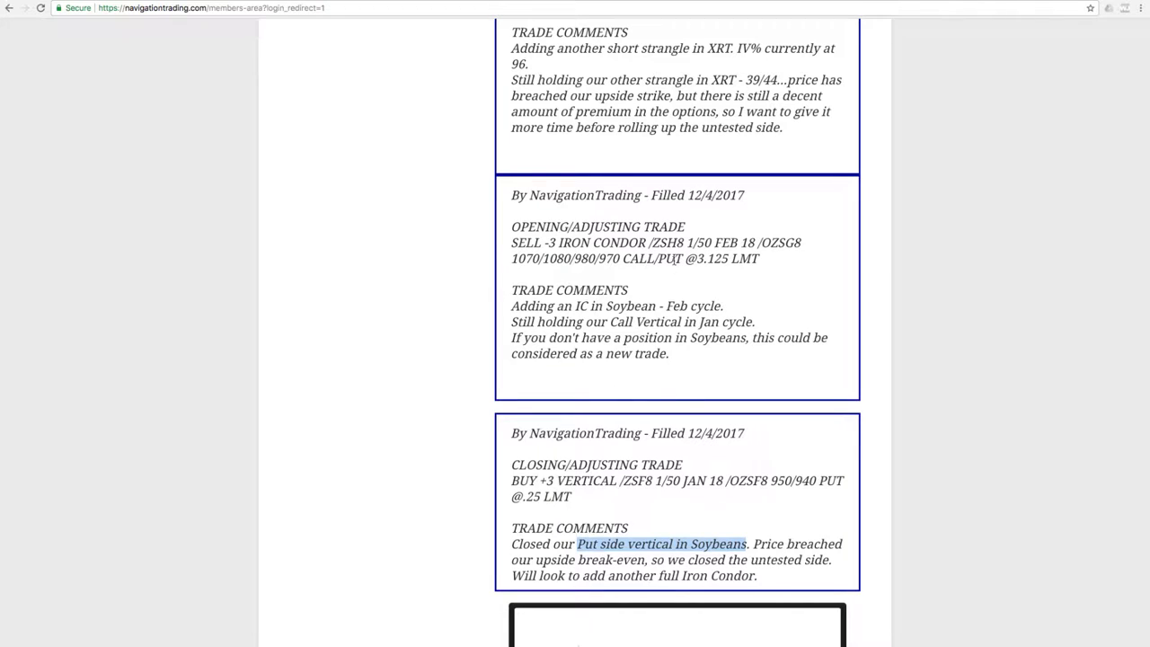
left_click_drag(514, 227, 689, 229)
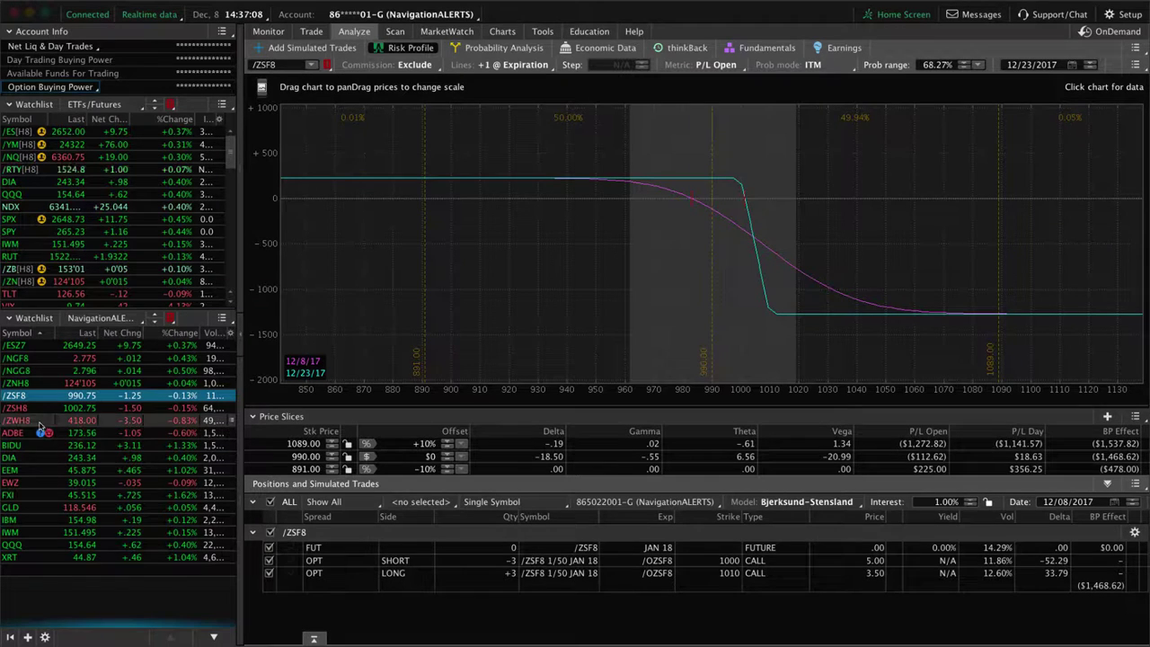
left_click(40, 408)
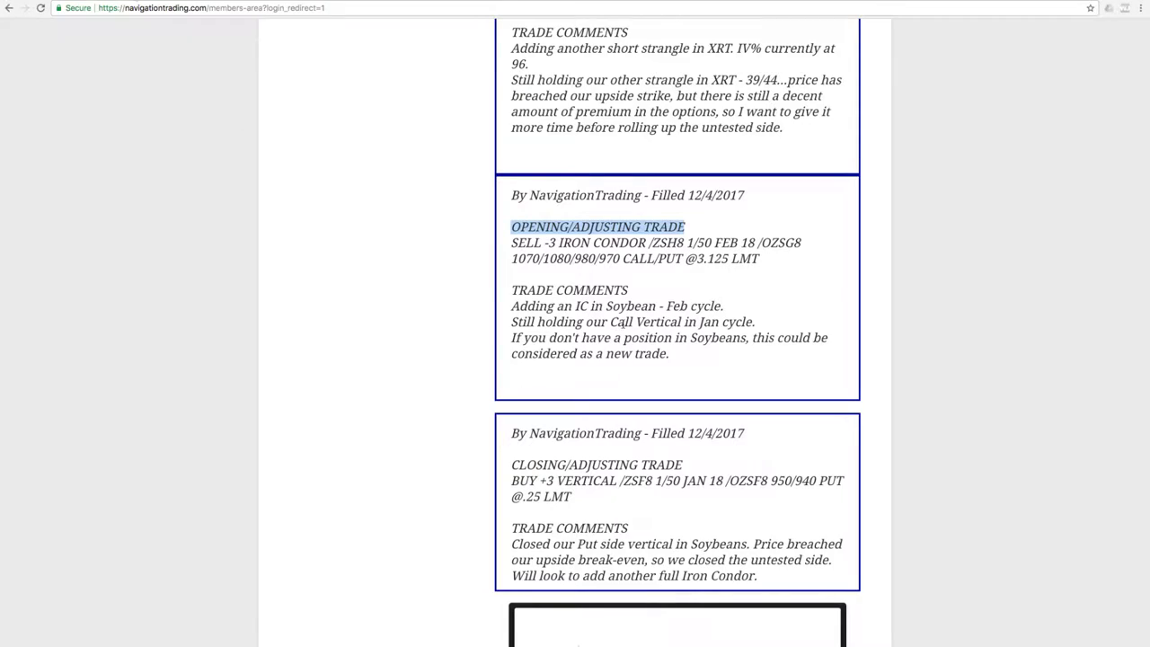
Step: Highlight the added short strangle comment in the 12/4/2017 XRT alert, and display the XRT price chart in thinkorswim
scroll(623, 321, "up", 5)
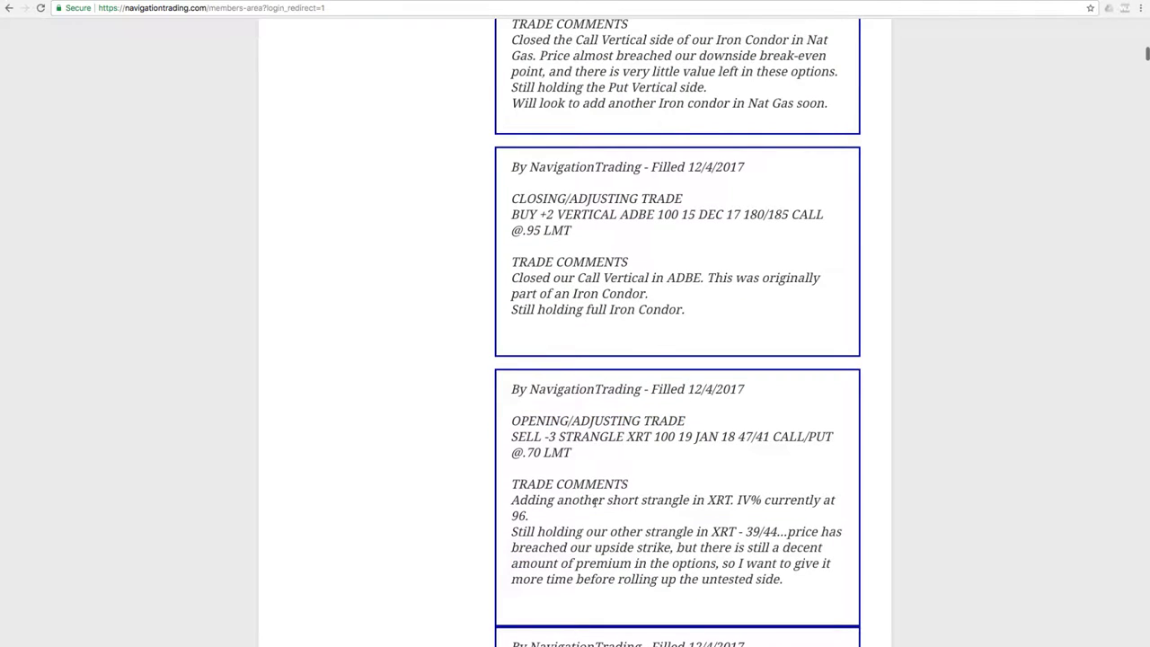
left_click_drag(511, 499, 732, 500)
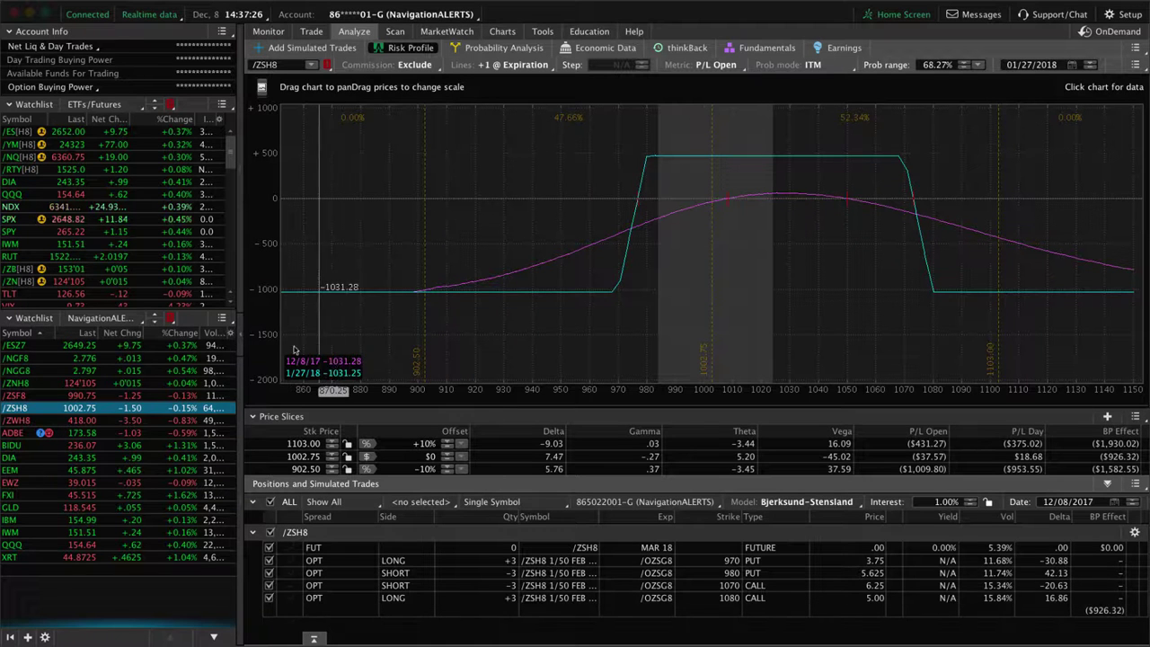
left_click(103, 409)
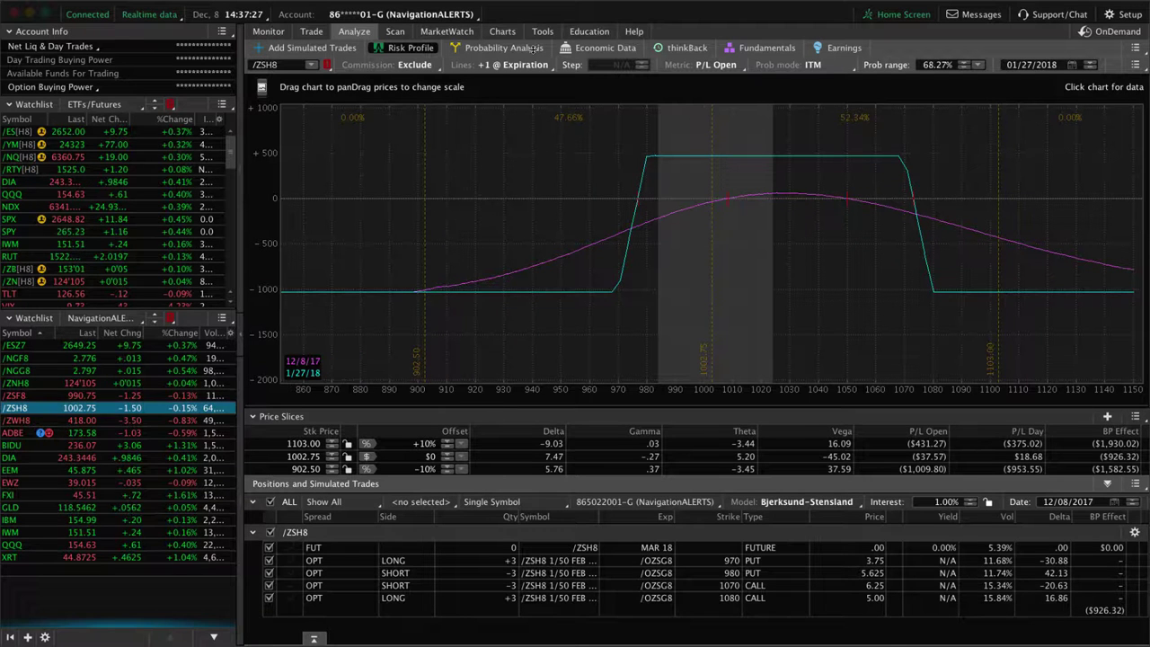
mouse_move(502, 31)
left_click(490, 51)
left_click(284, 67)
type("XRT")
key("Return")
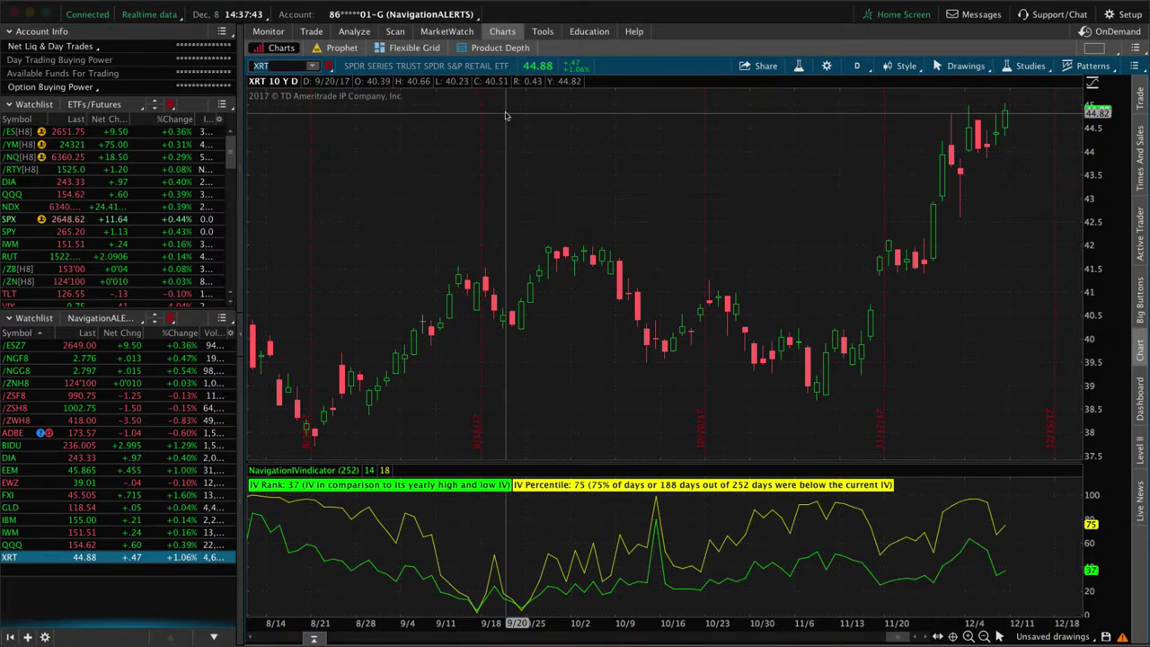
Step: Show the XRT risk profile with only the short 39 put and short 44 call option legs included
left_click(358, 32)
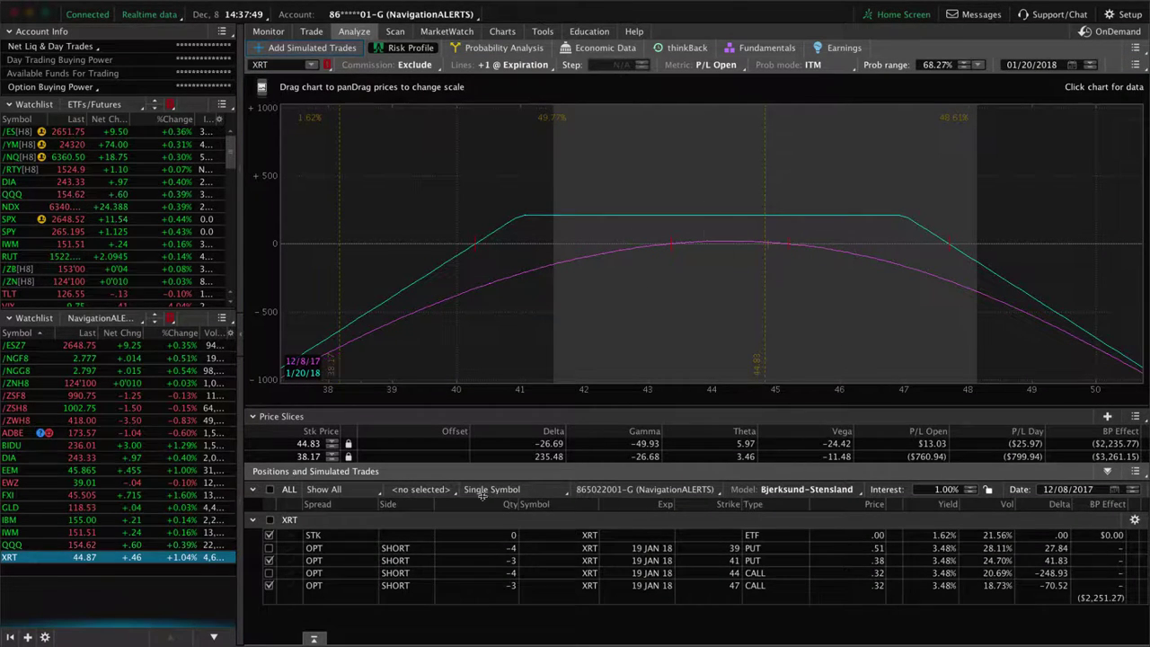
left_click(269, 549)
left_click(269, 560)
left_click(269, 573)
left_click(269, 585)
left_click(270, 585)
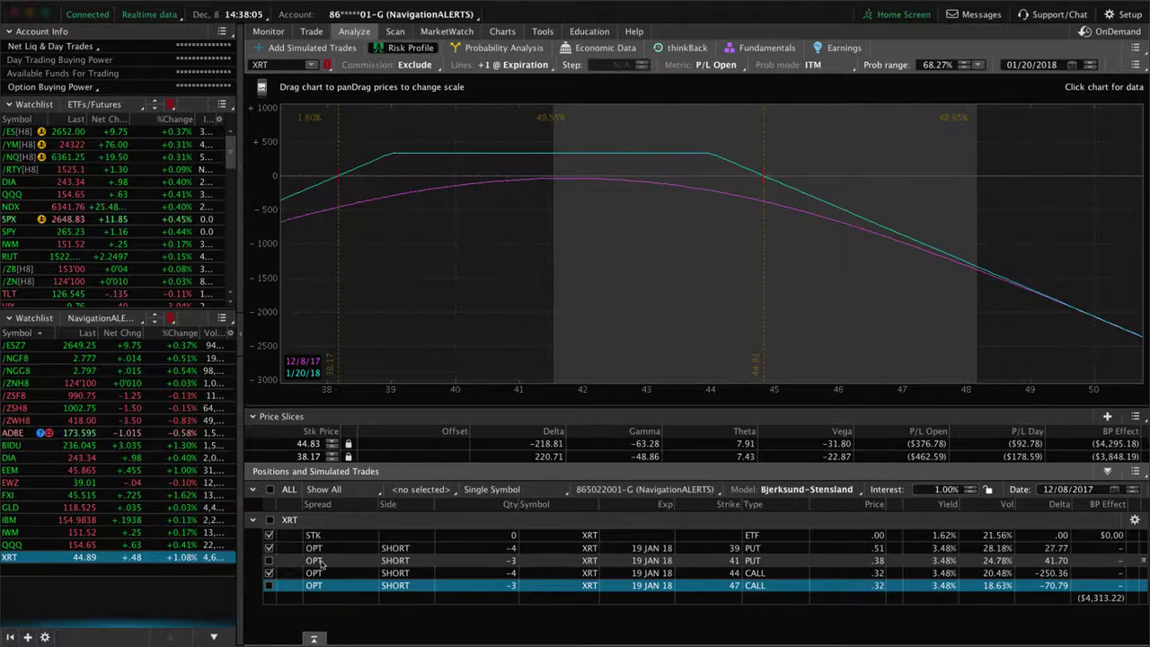
Step: Compare the XRT risk profile with and without the short 44 call, leaving both the 39 put and 44 call included
left_click(269, 573)
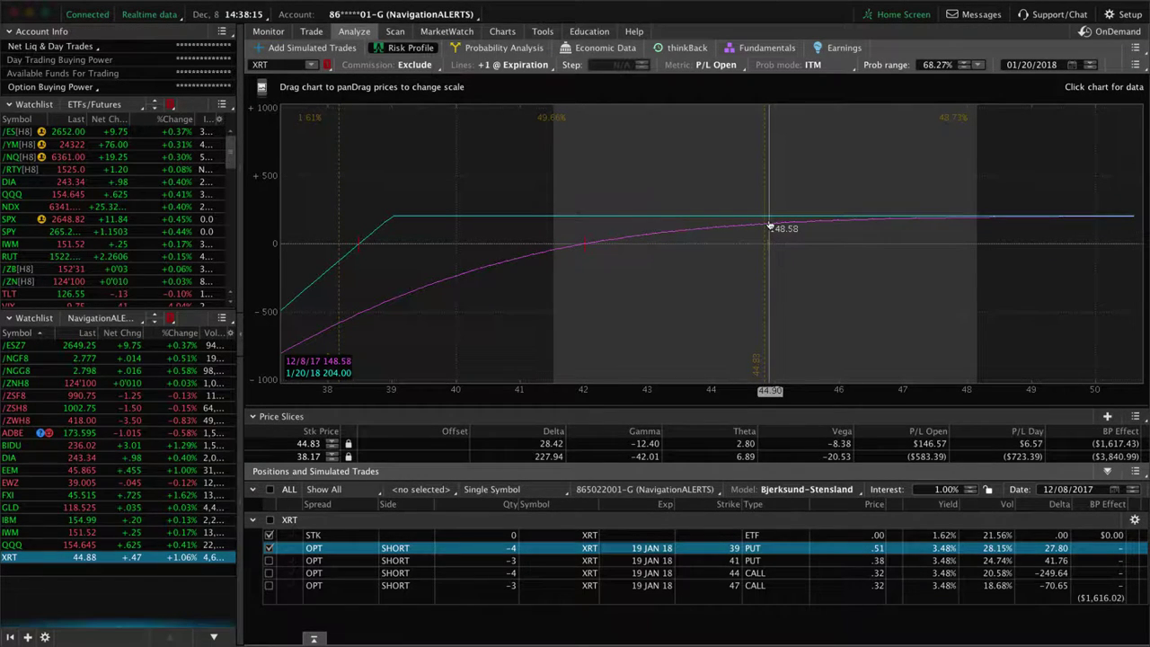
left_click(272, 575)
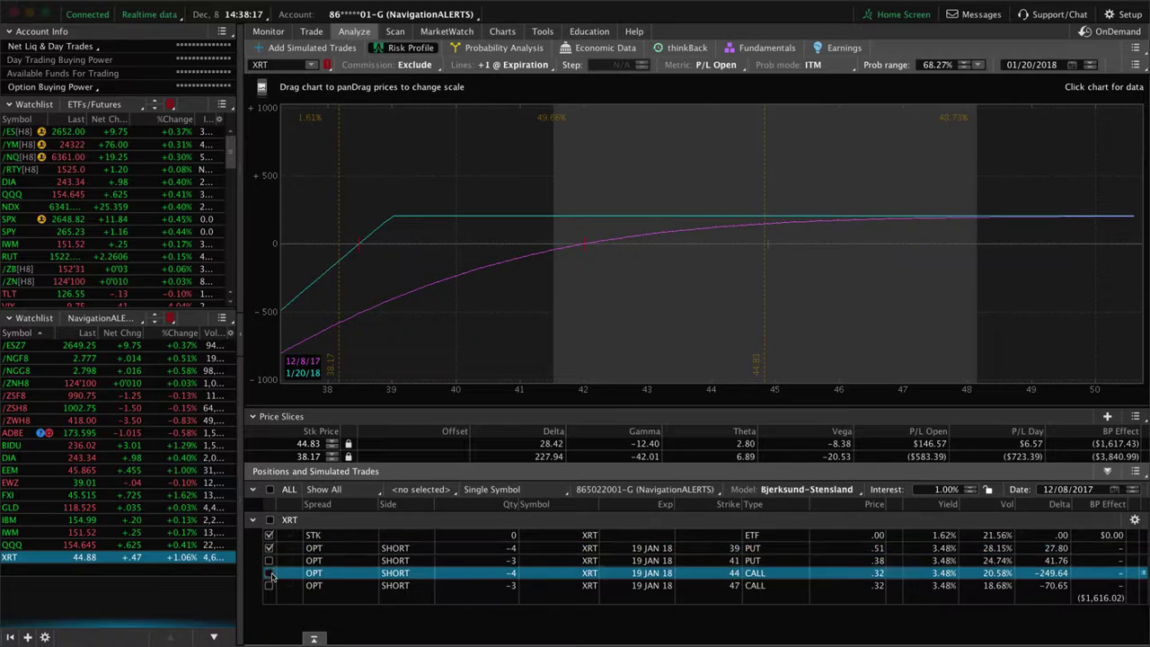
left_click(269, 573)
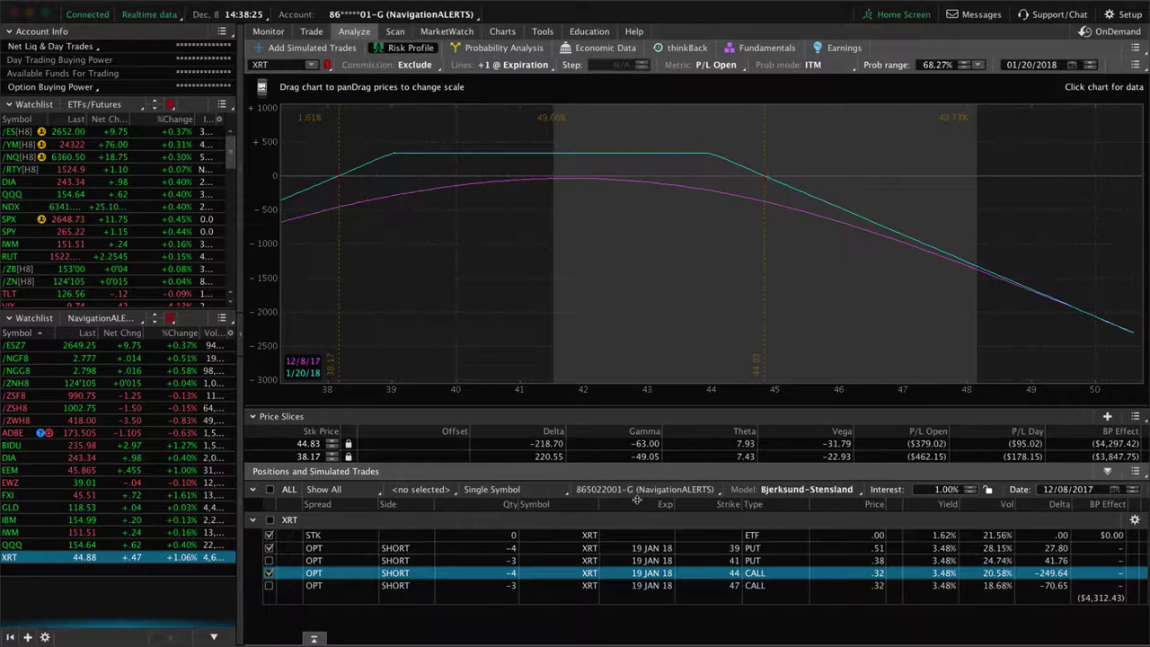
left_click(268, 560)
left_click(268, 574)
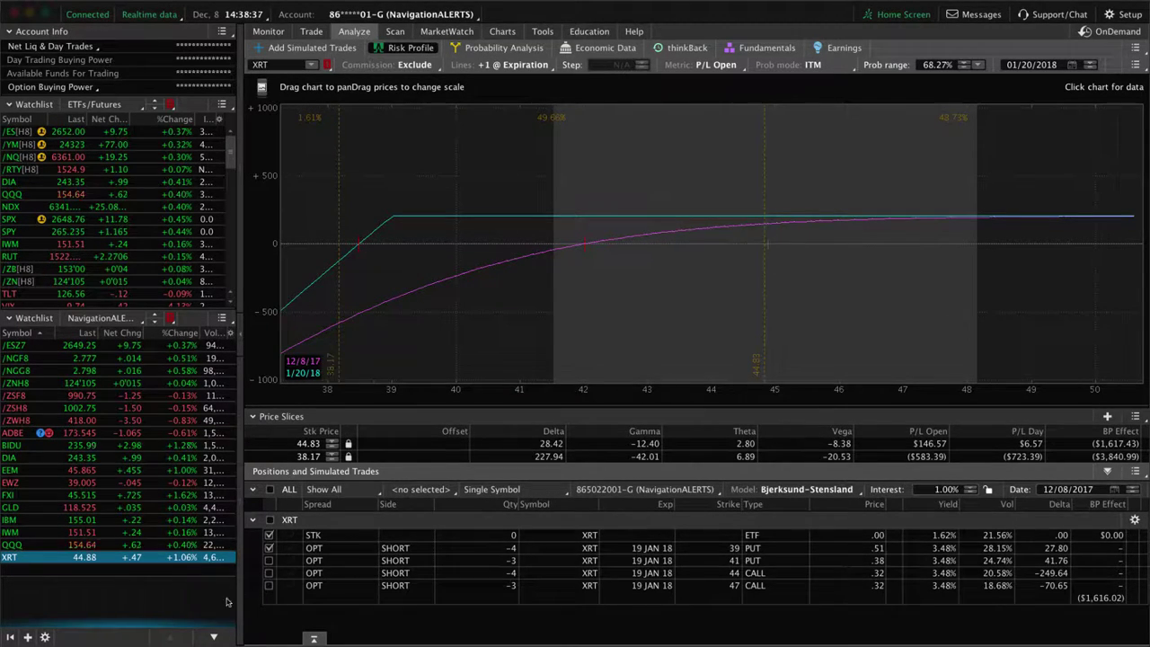
left_click(268, 573)
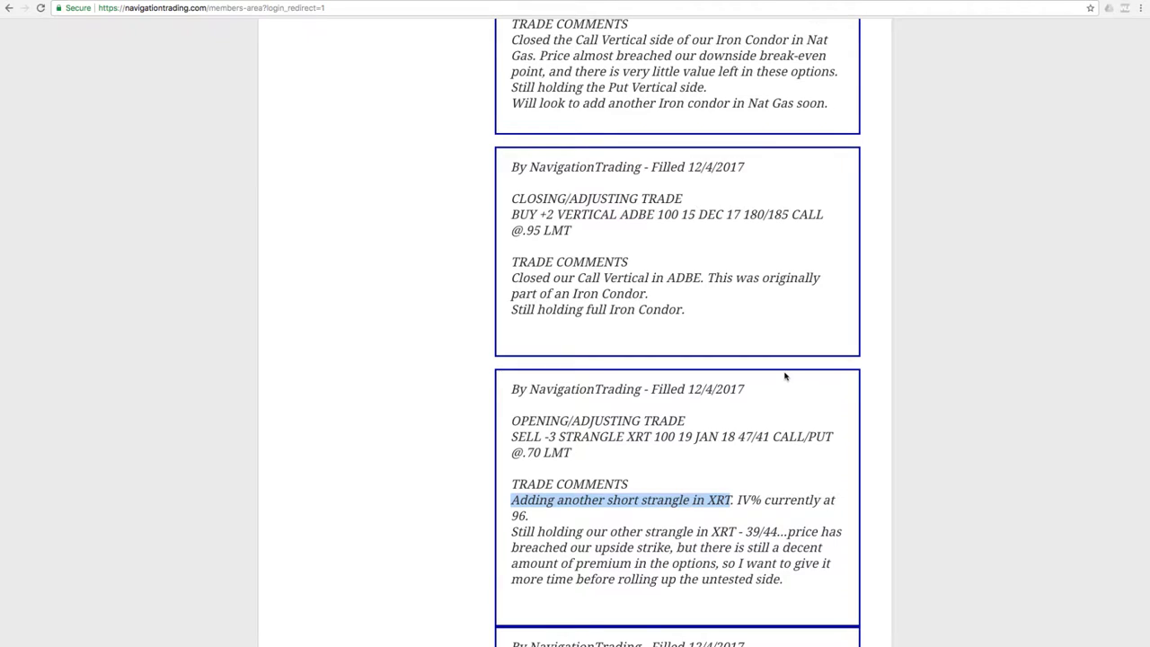
Step: Switch to the browser alerts and highlight the closed Call Vertical in the 12/4/2017 ADBE trade comments
scroll(785, 376, "up", 1)
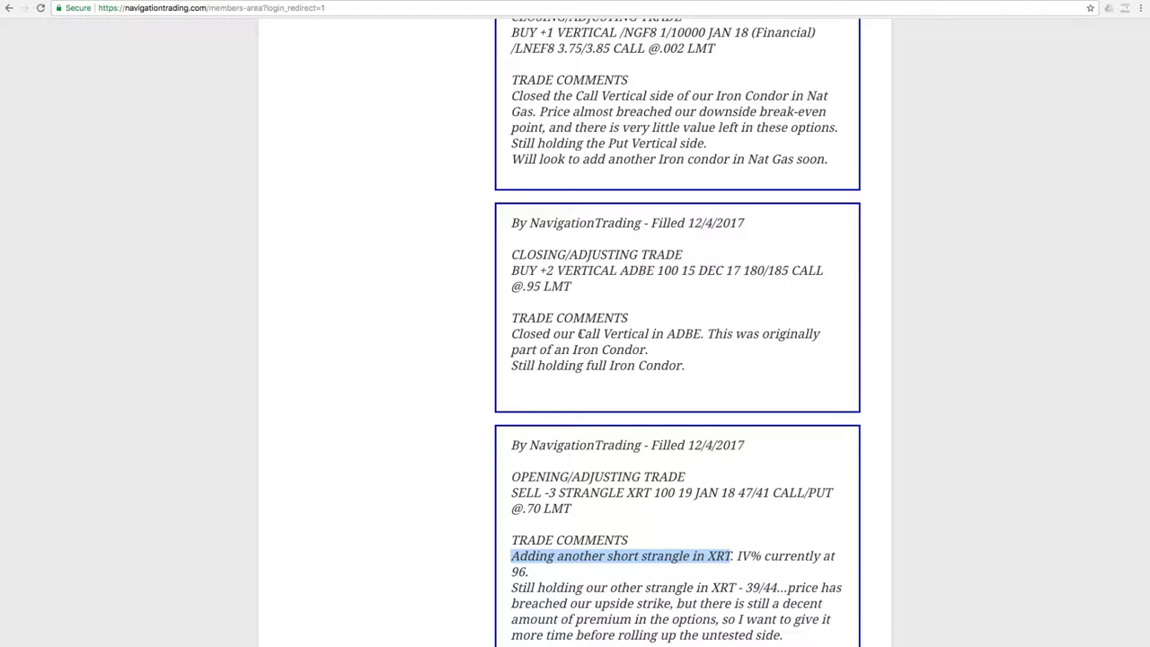
left_click_drag(577, 334, 707, 333)
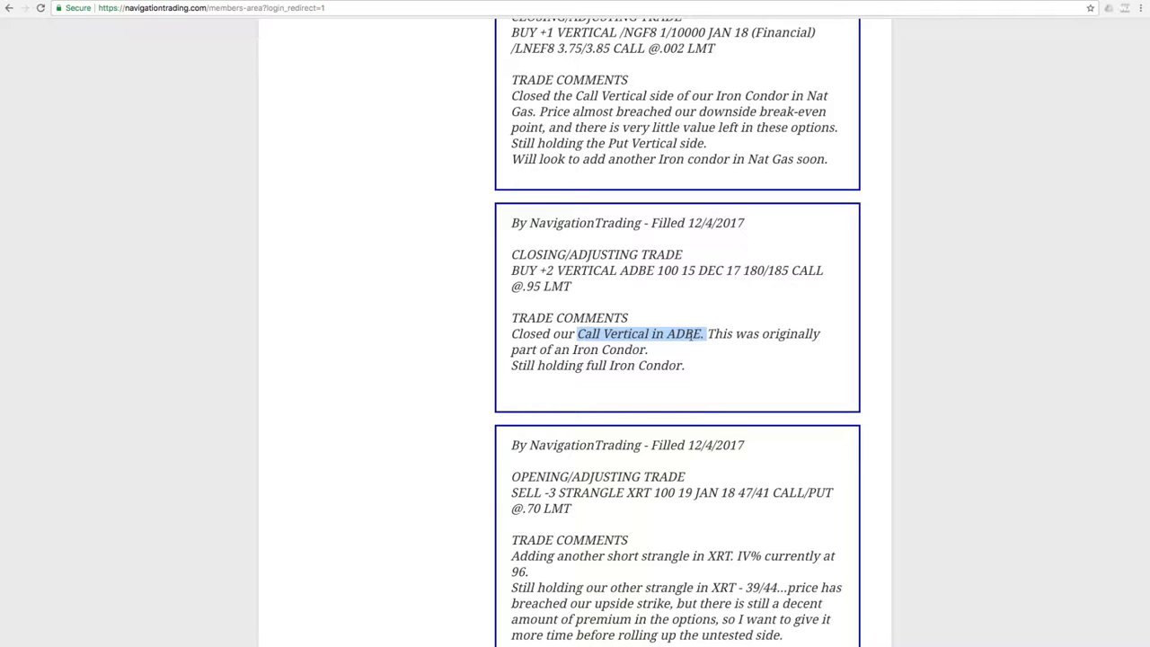
left_click(710, 335)
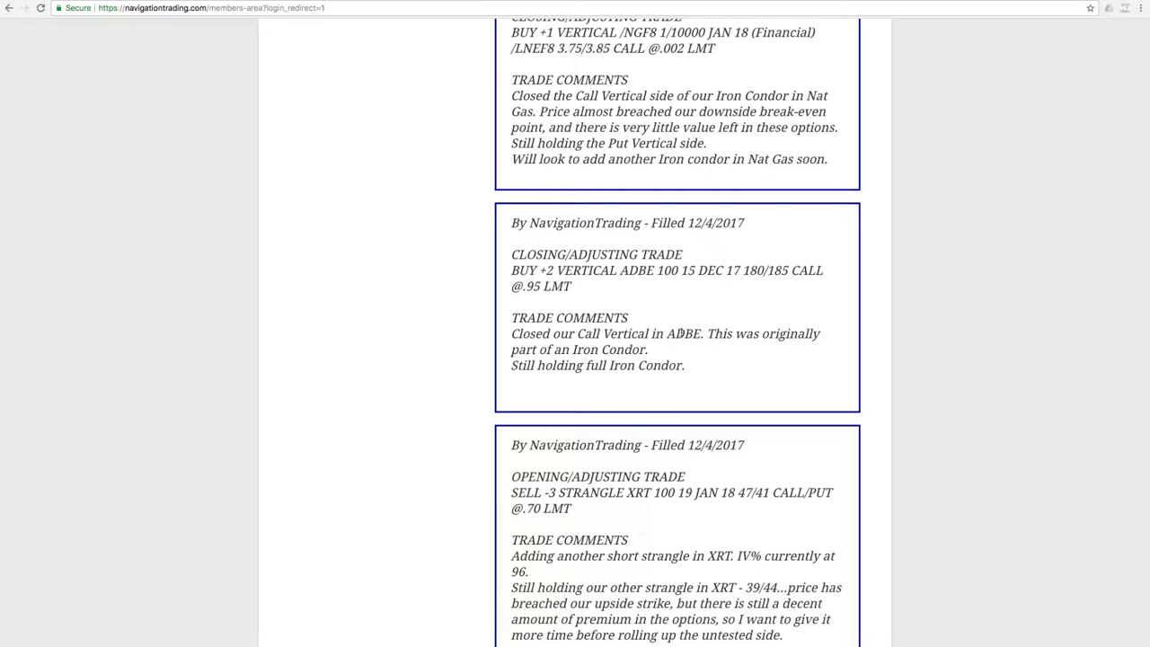
Step: Highlight the call vertical and downside break-even comments in the 12/5/2017 Nat Gas alert, and compare the /NGG8 and /NGF8 risk profiles in thinkorswim
scroll(665, 333, "up", 4)
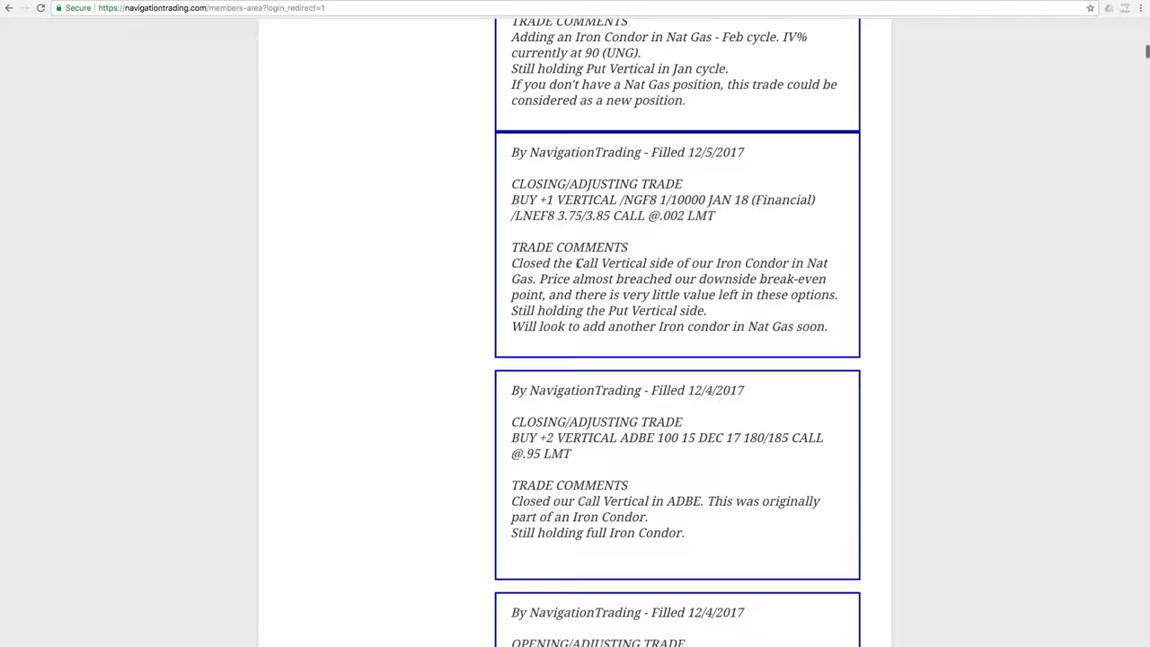
left_click_drag(575, 262, 774, 262)
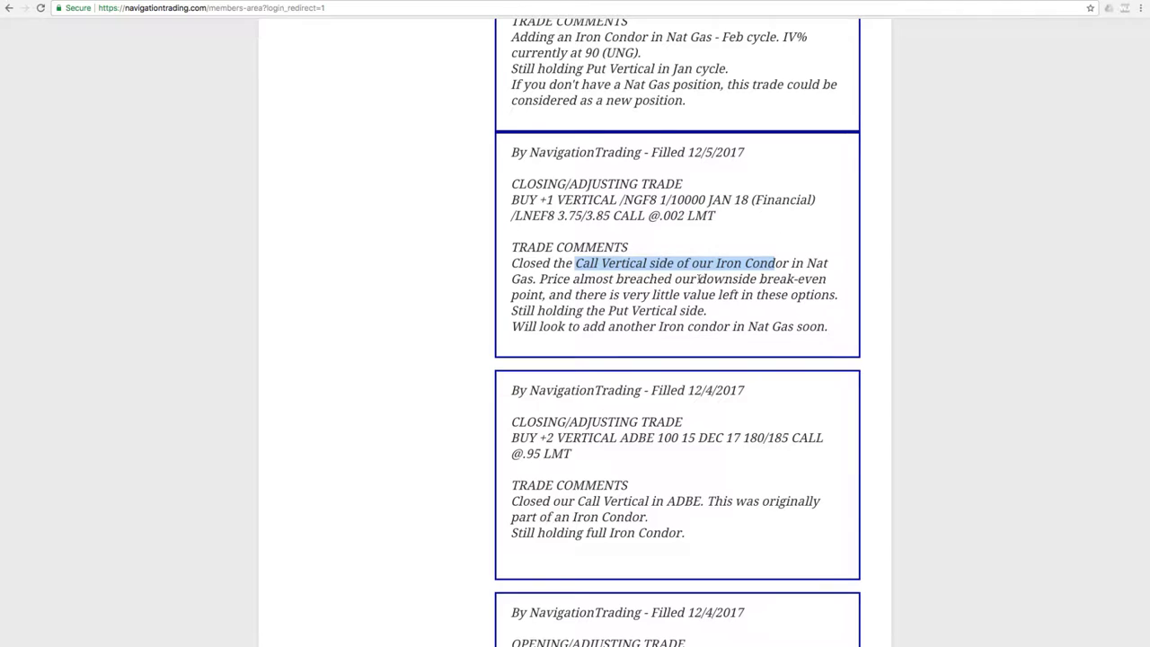
left_click_drag(699, 279, 825, 279)
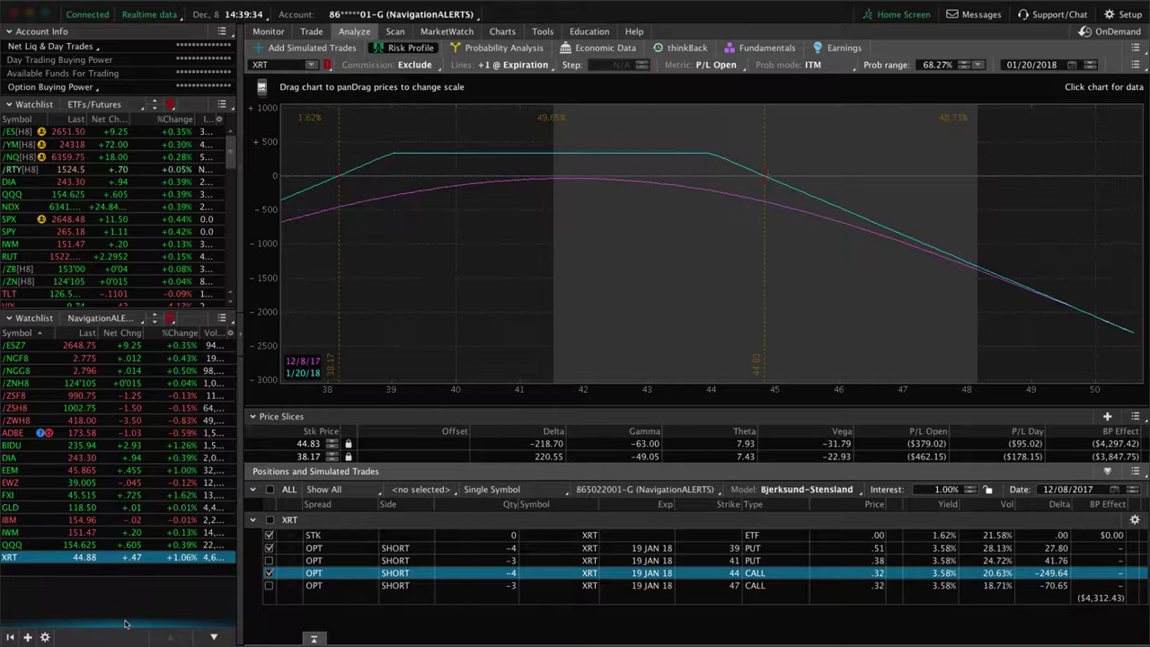
left_click(33, 369)
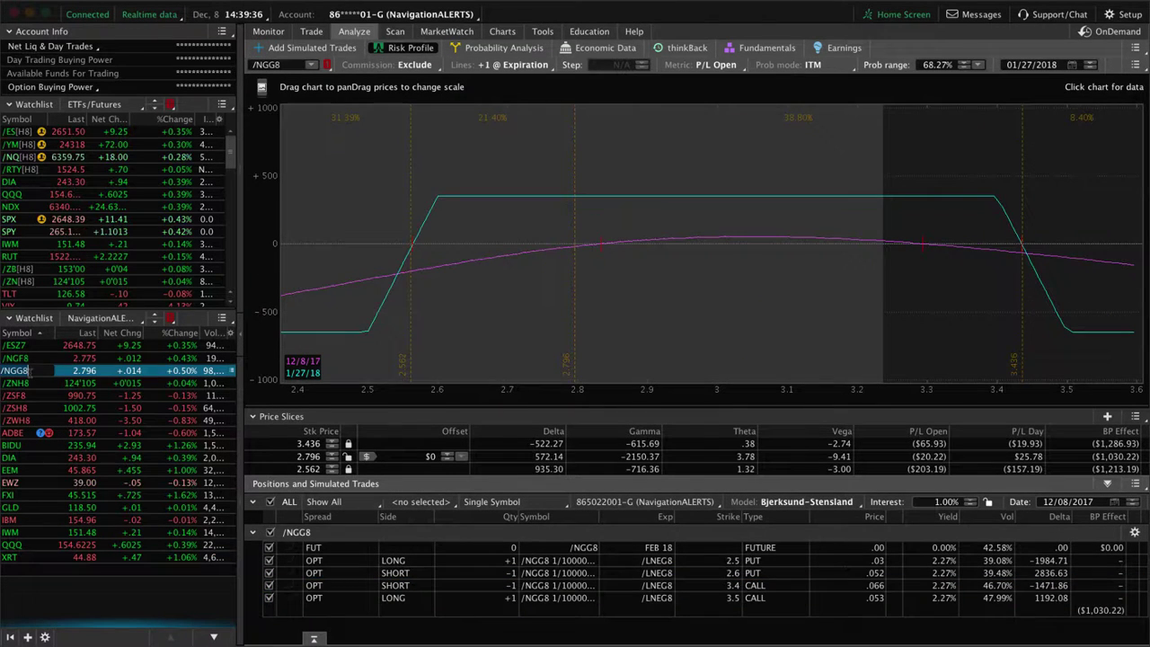
left_click(31, 360)
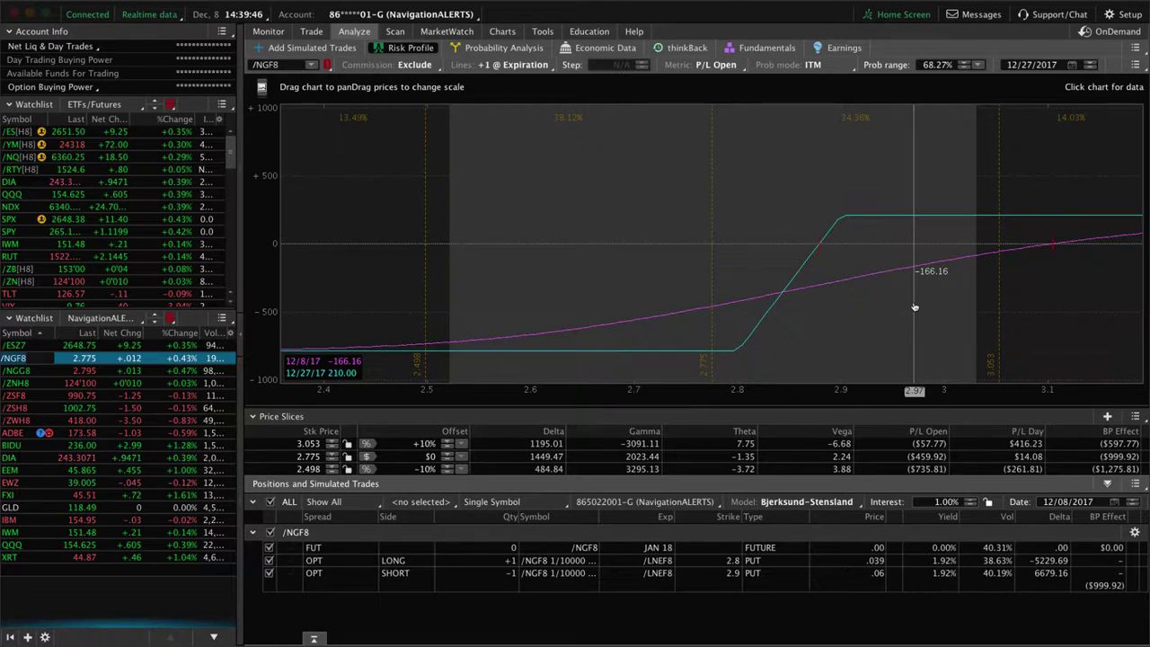
left_click(18, 371)
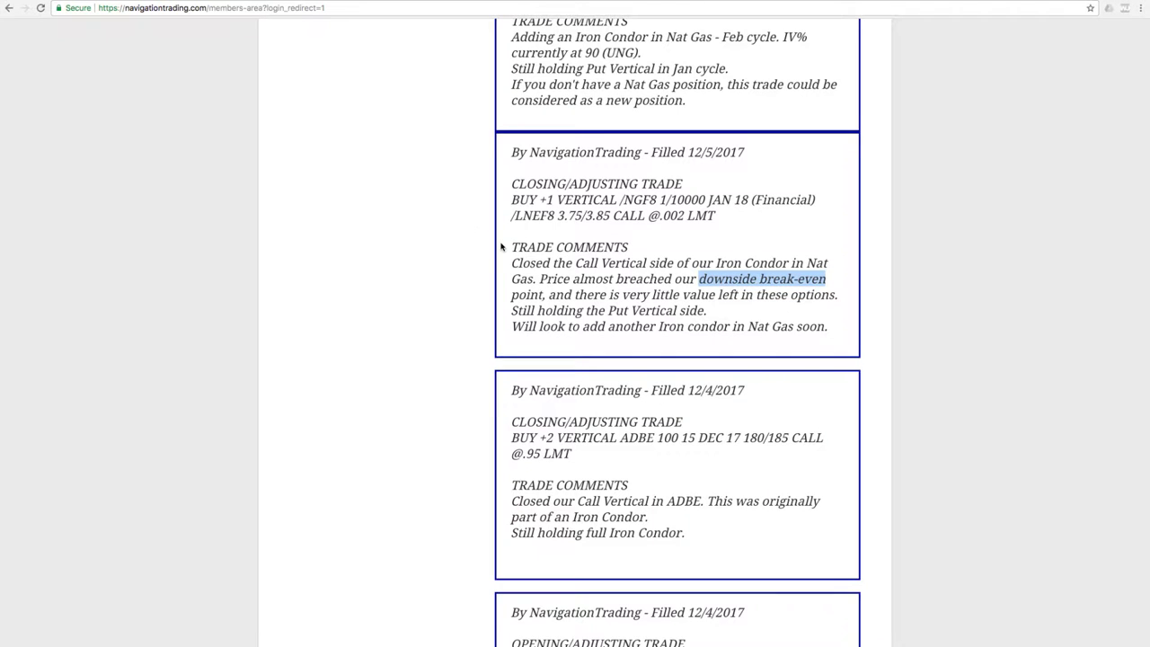
Step: Highlight the closing trade heading and the short strangle profit comment in the 12/5/2017 EWW alert
scroll(501, 247, "up", 3)
scroll(707, 208, "up", 1)
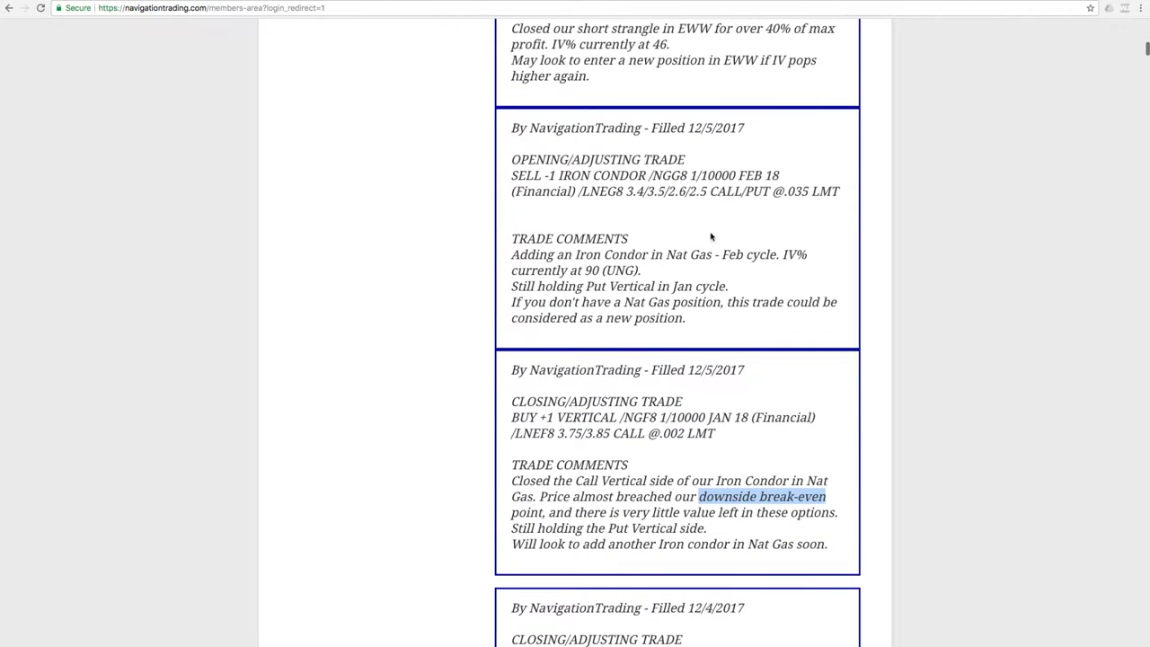
scroll(663, 182, "up", 3)
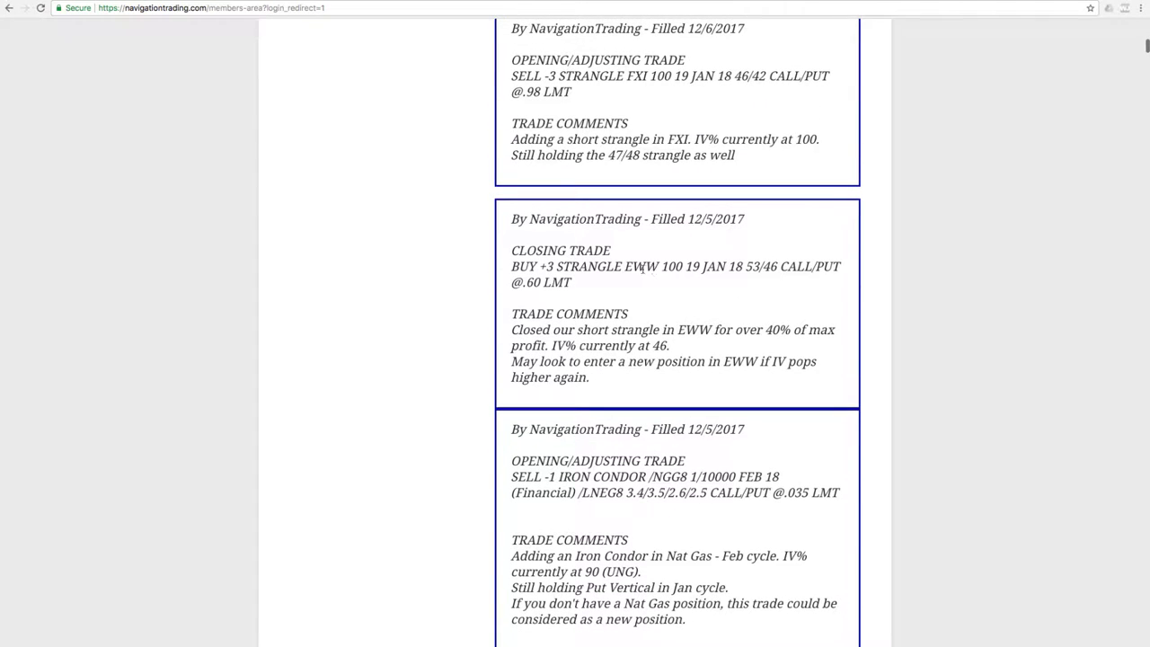
left_click_drag(512, 249, 662, 256)
left_click_drag(581, 331, 808, 331)
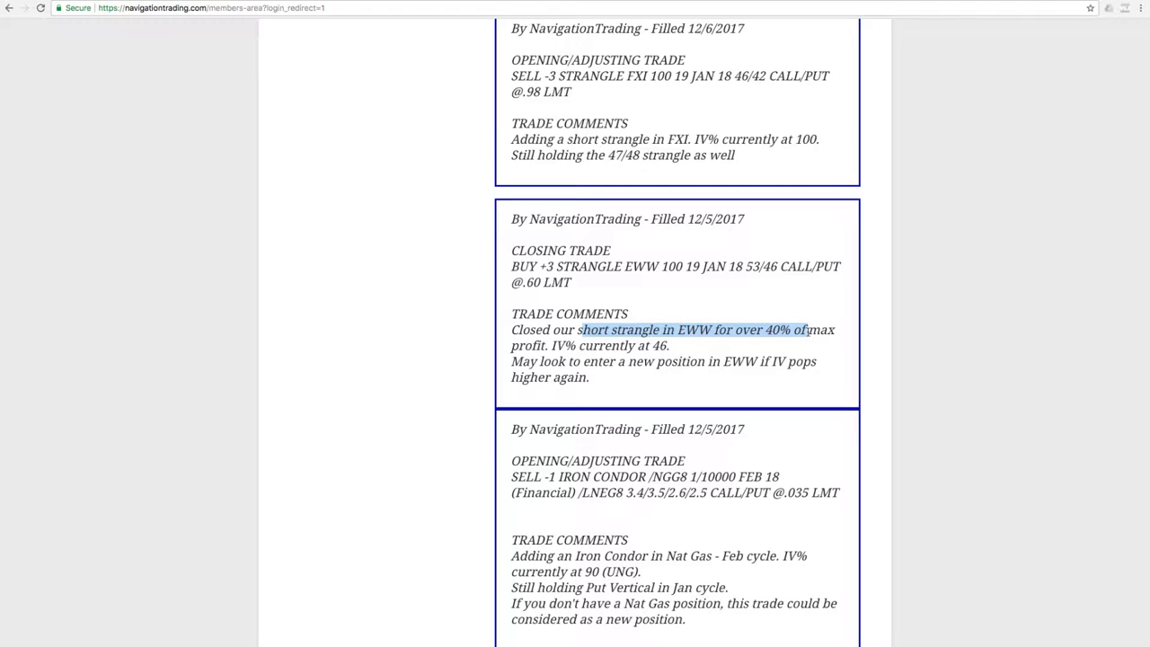
left_click(768, 345)
Step: Switch to thinkorswim, show the FXI risk profile with only the short 47 put and 48 call included, and open the FXI chart
scroll(727, 339, "up", 3)
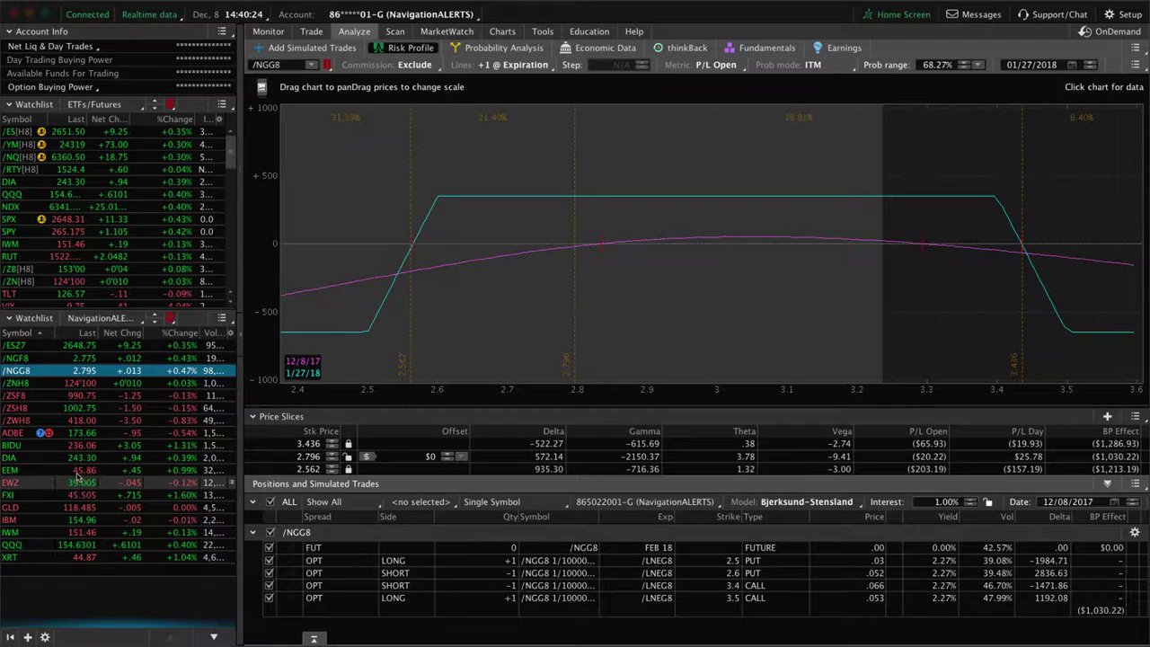
left_click(18, 495)
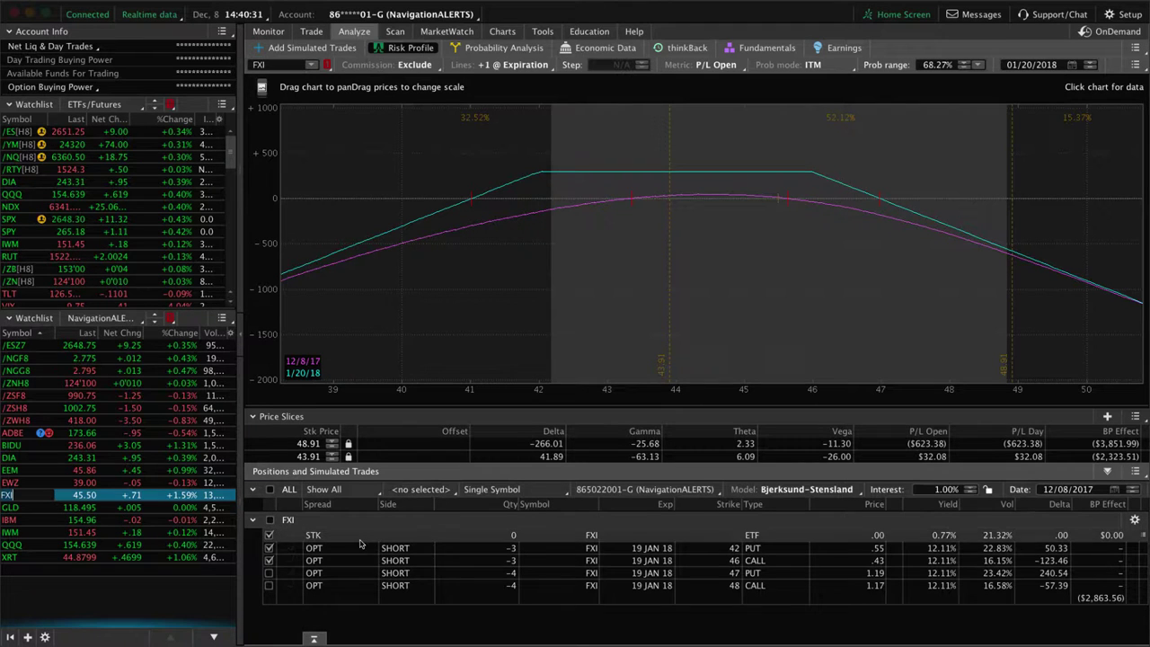
left_click(269, 547)
left_click(269, 559)
left_click(269, 572)
left_click(269, 585)
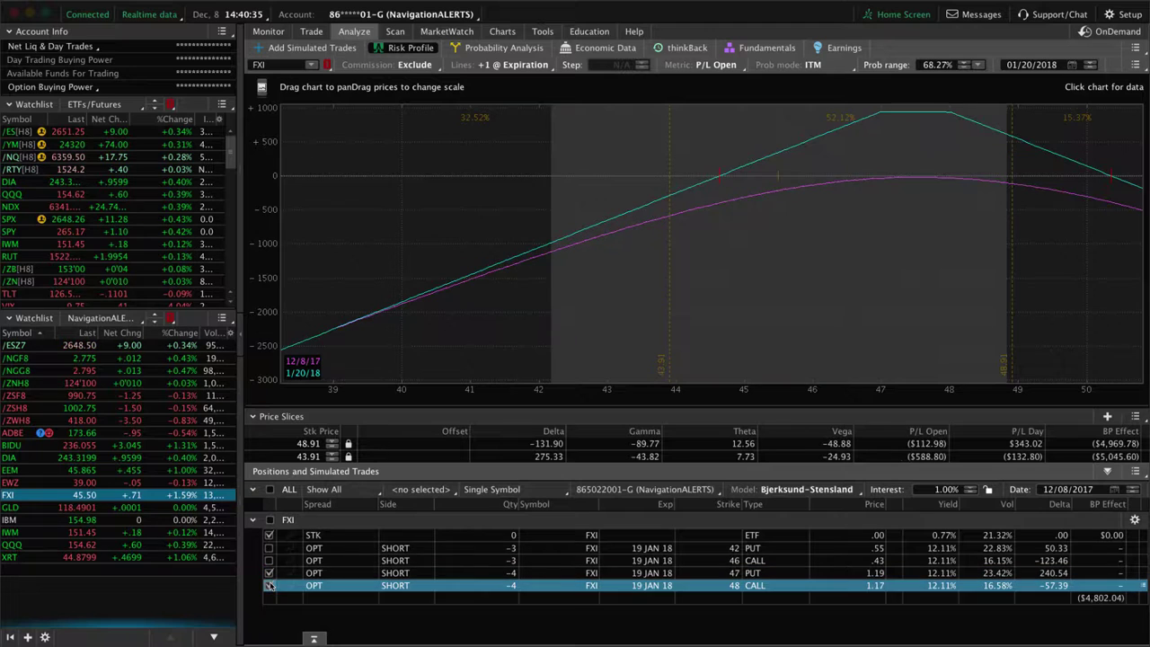
left_click_drag(876, 386, 679, 334)
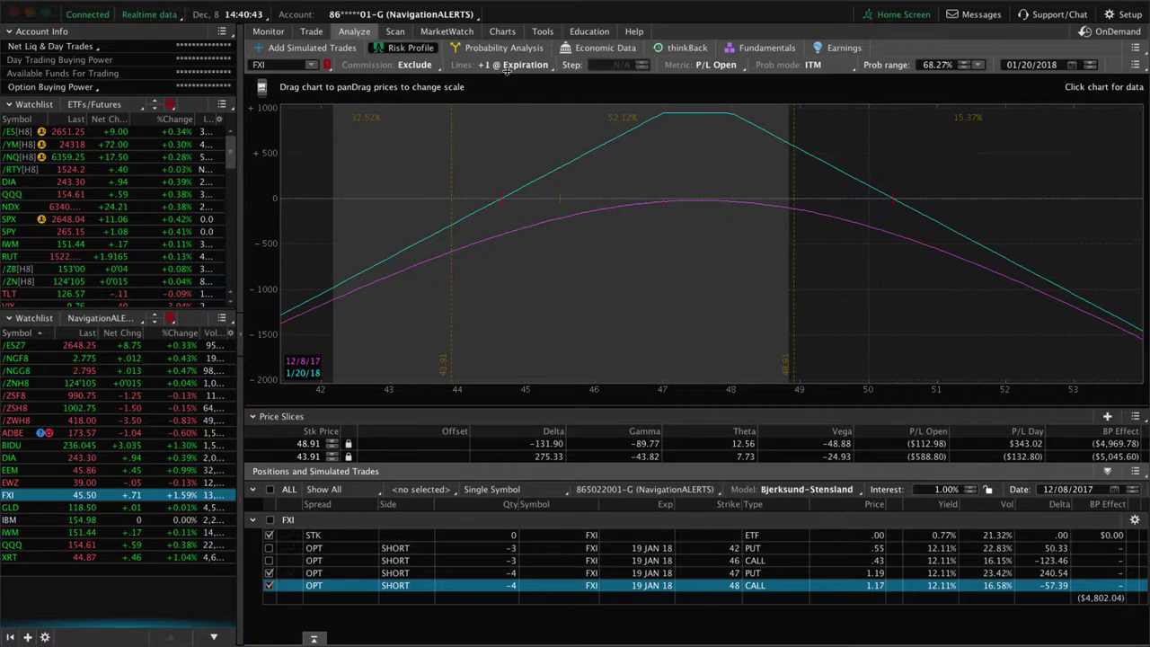
left_click(502, 31)
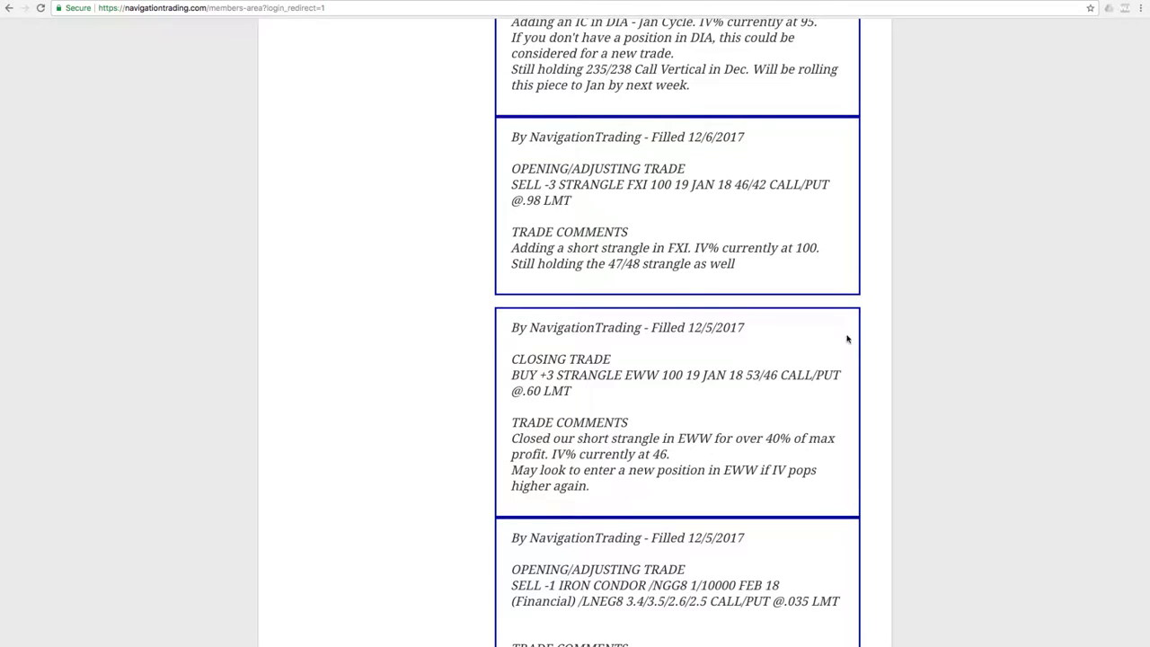
Step: Highlight the IV% value in the browser's 12/6/2017 DIA alert, and view the DIA chart and risk profile in thinkorswim
scroll(846, 339, "up", 4)
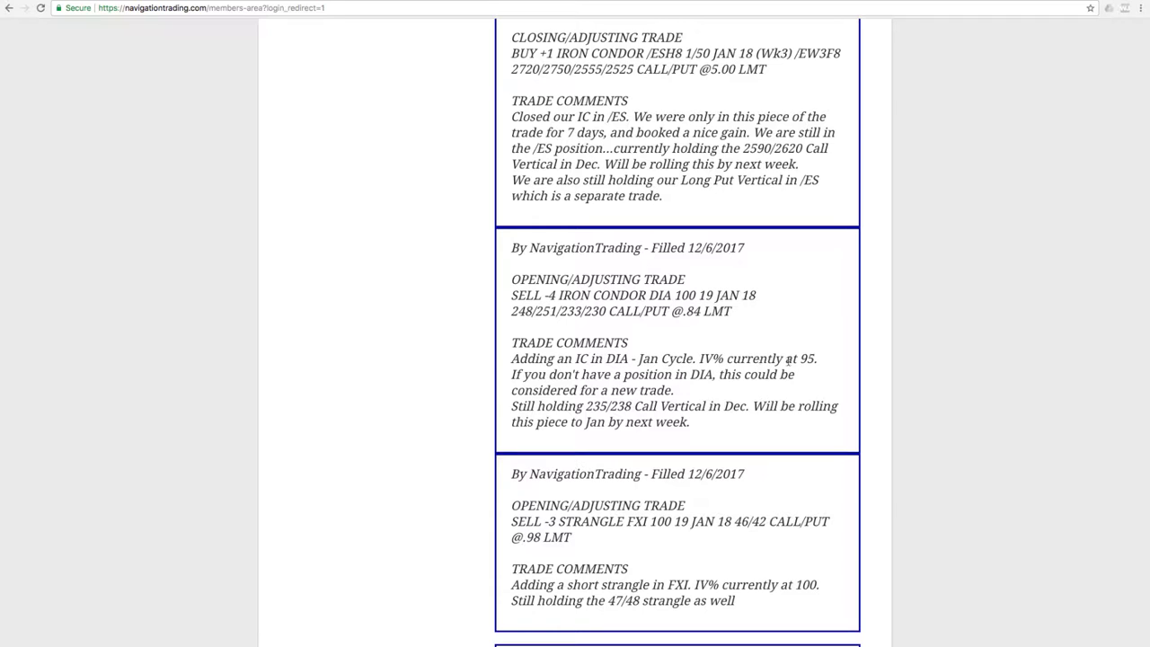
left_click_drag(801, 358, 817, 360)
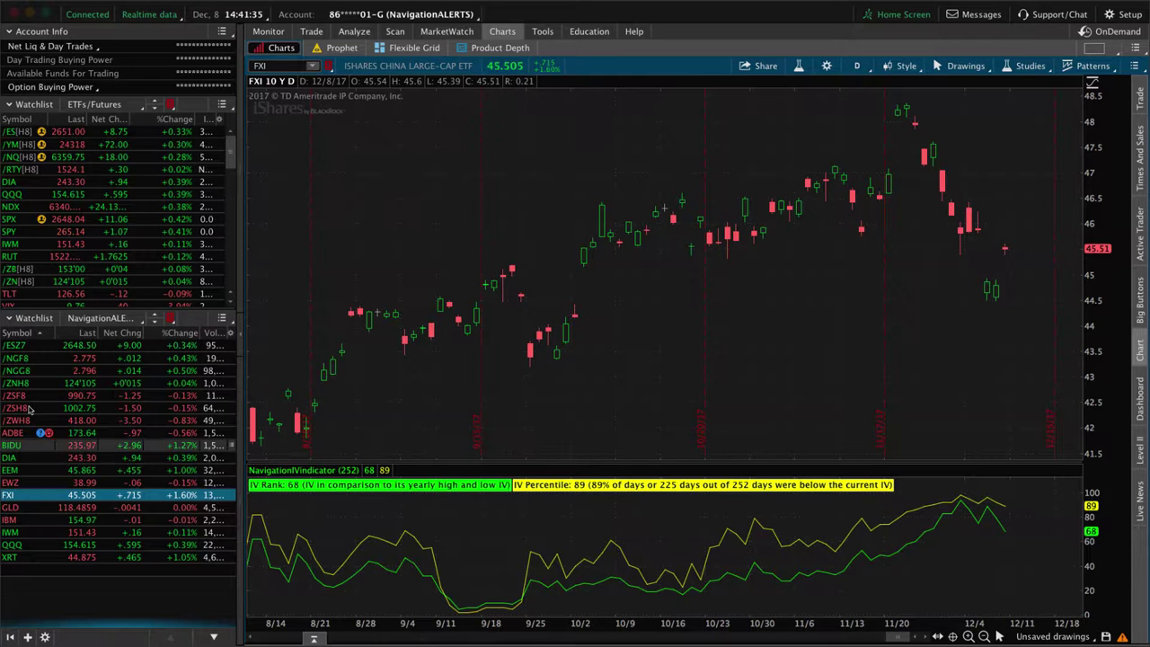
left_click(27, 459)
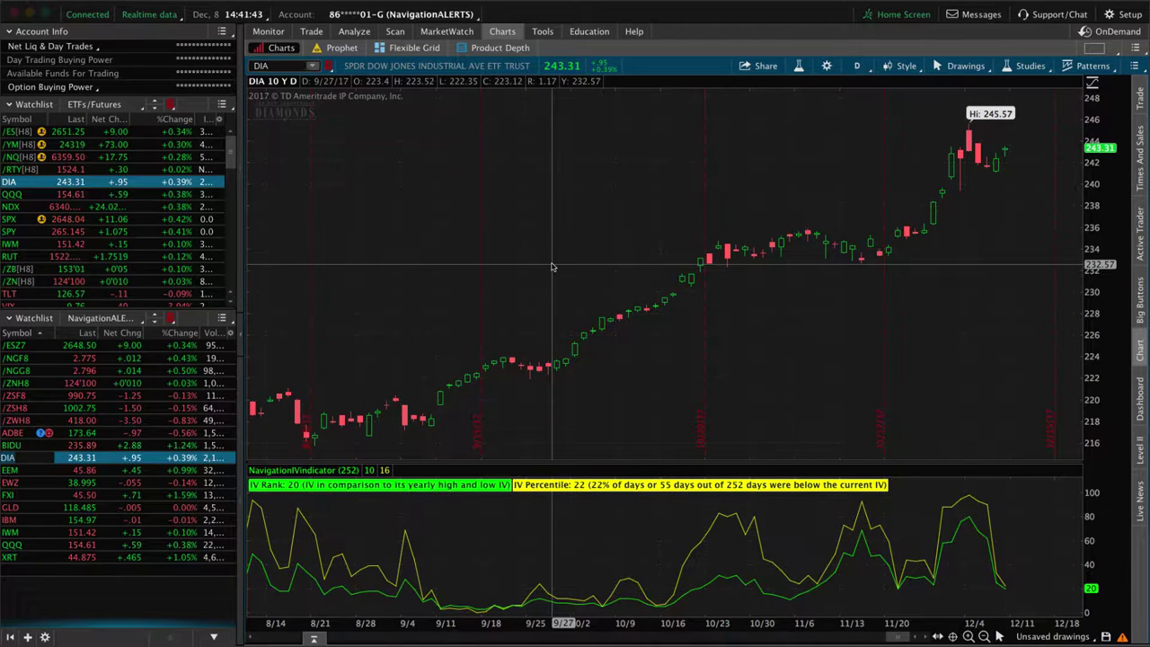
left_click(354, 31)
left_click(354, 32)
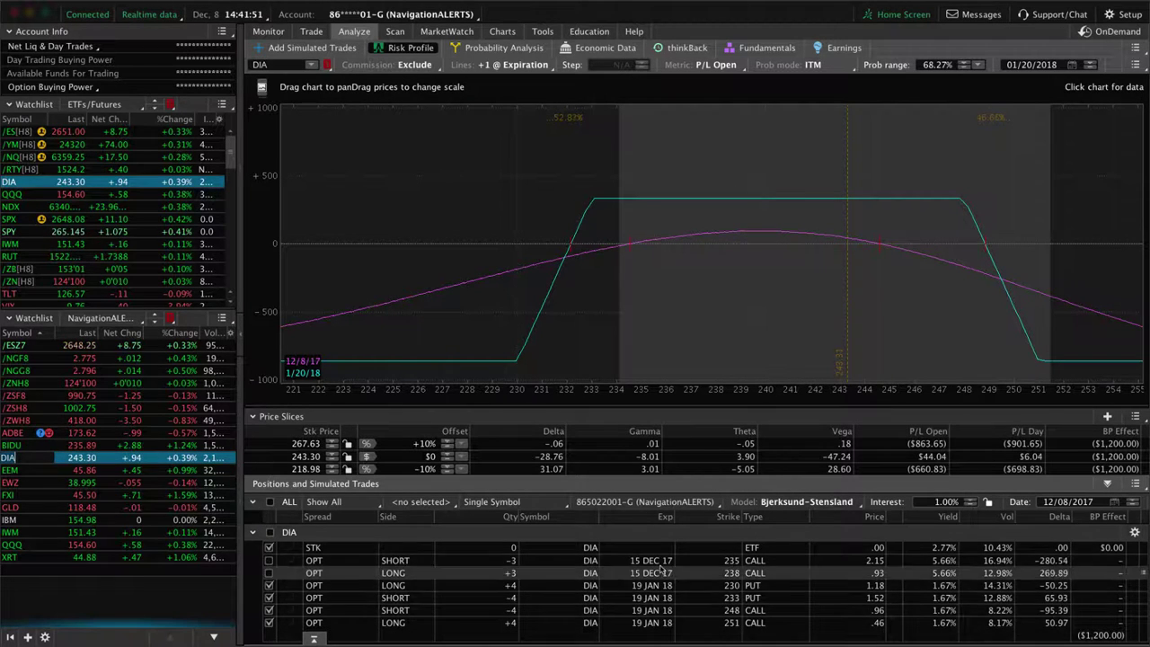
Step: Show the DIA risk profile with only the 15 DEC 17 235/238 call legs included, and check the DIA option chain expirations
left_click(268, 585)
left_click(269, 597)
left_click(269, 610)
left_click(269, 622)
left_click(268, 559)
left_click(269, 572)
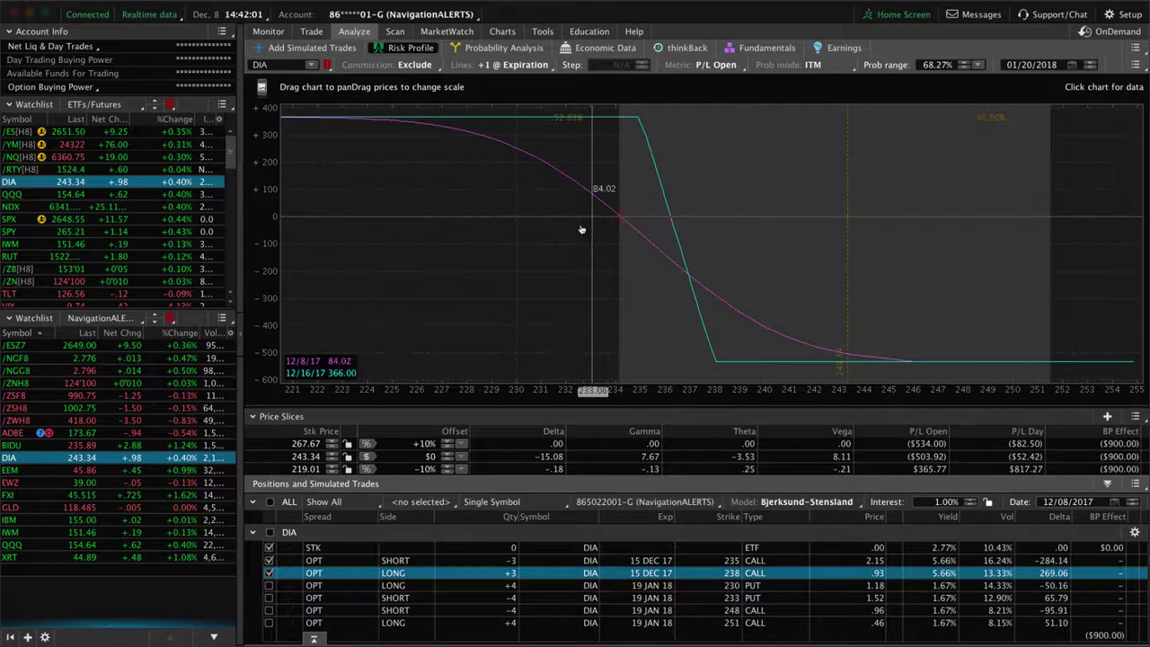
left_click(312, 32)
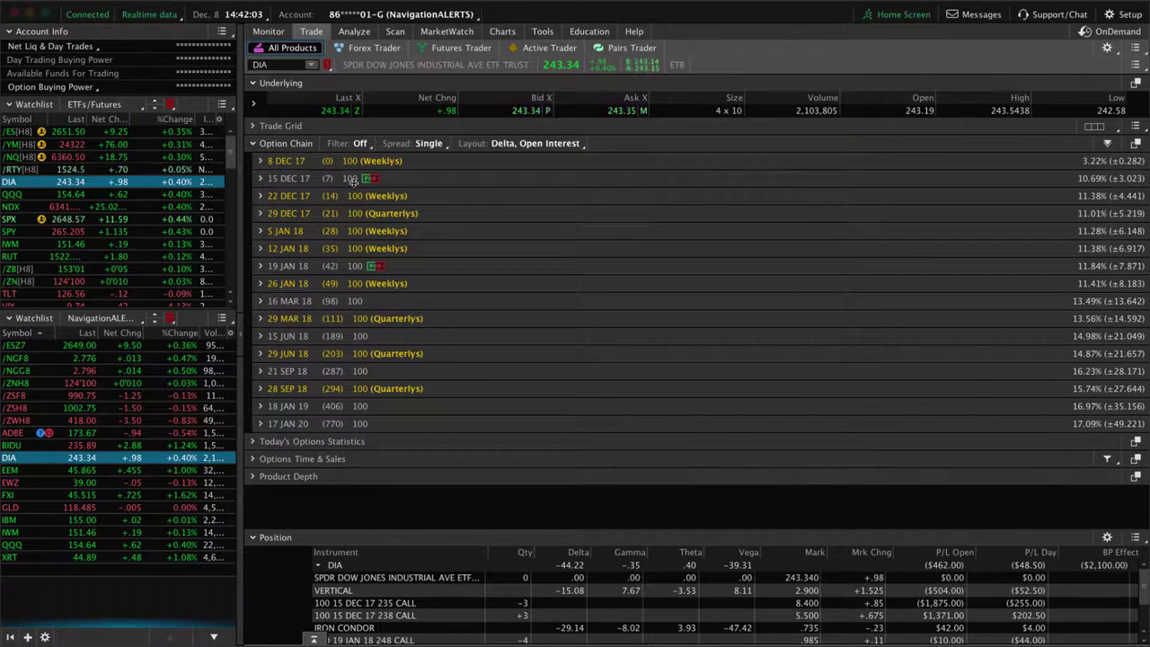
left_click(353, 31)
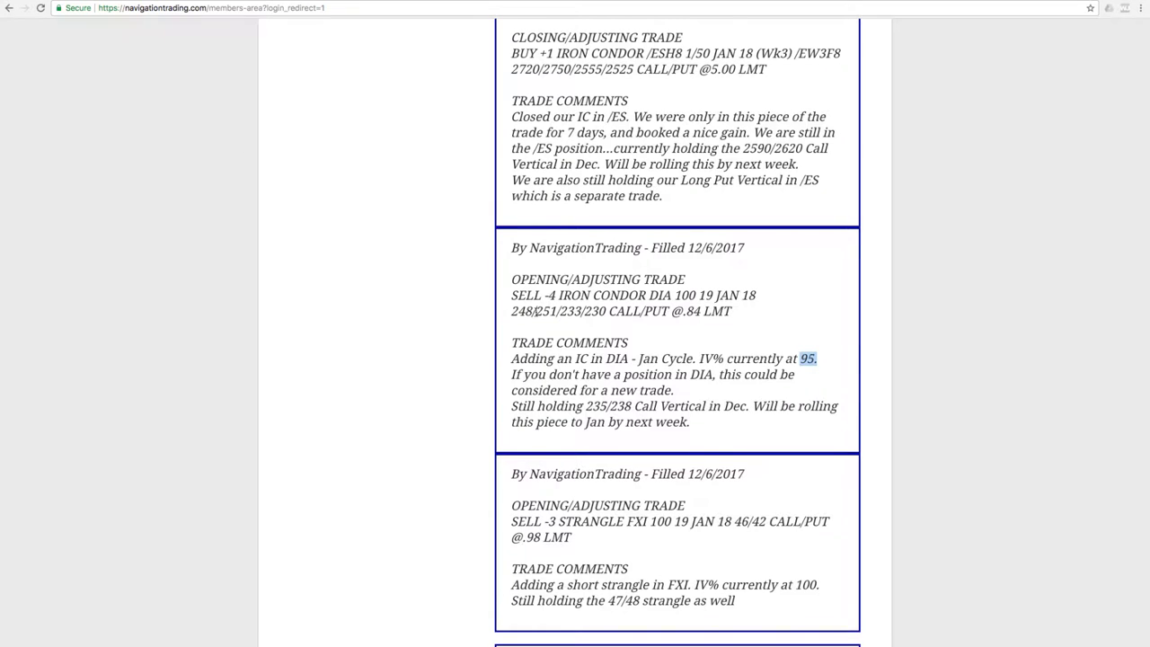
Step: Switch to the browser alerts and highlight the 2590/2620 call vertical and Long Put Vertical comments in the 12/6/2017 /ES alert
scroll(534, 311, "up", 3)
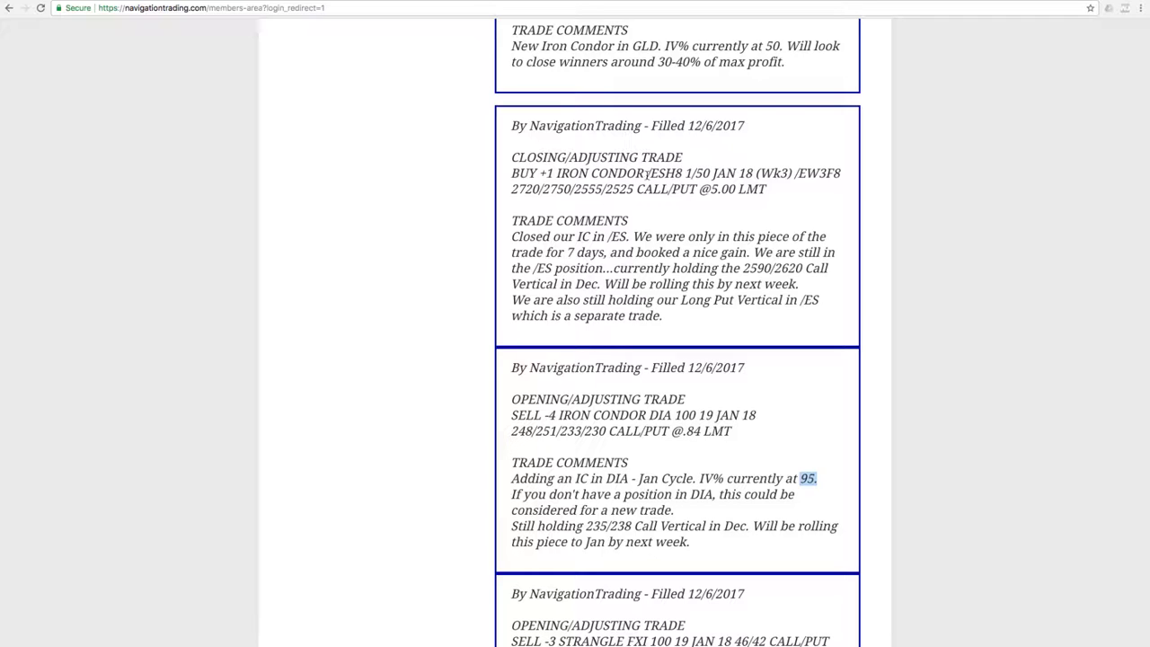
left_click_drag(647, 174, 668, 173)
left_click_drag(755, 252, 825, 268)
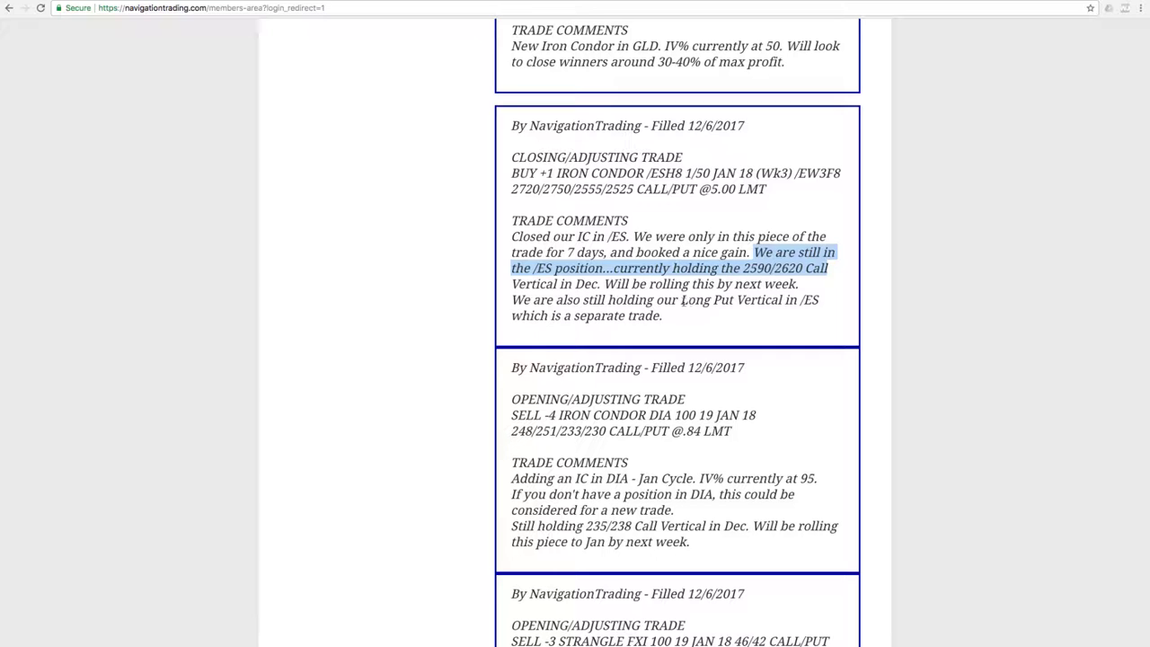
left_click_drag(683, 302, 820, 305)
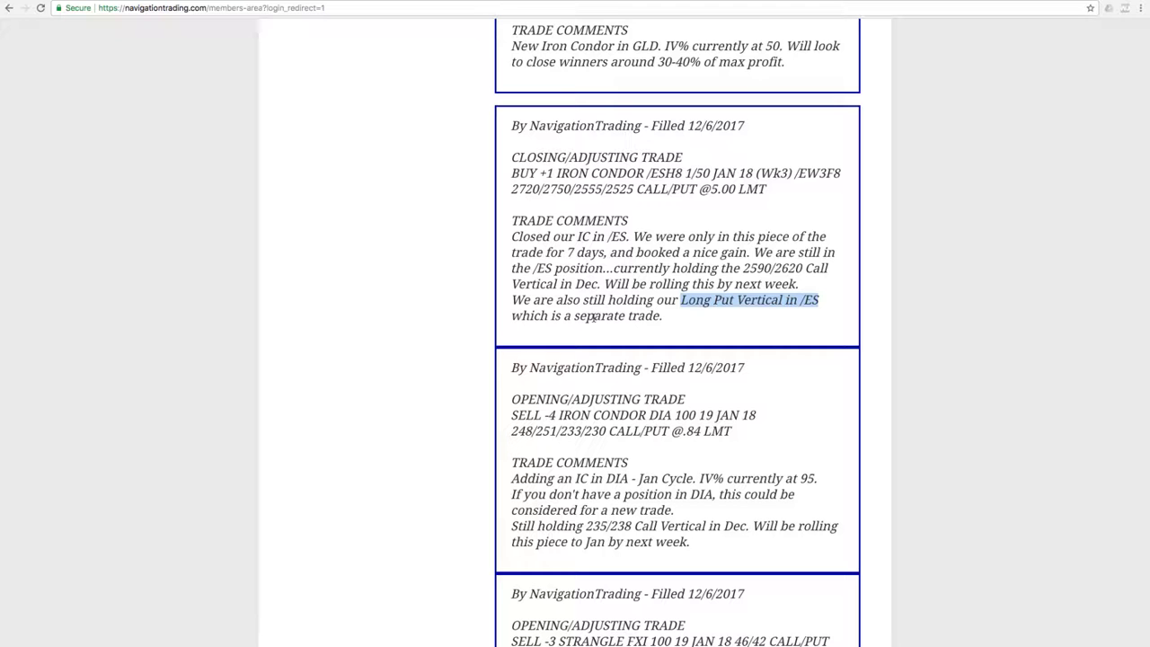
scroll(634, 293, "up", 3)
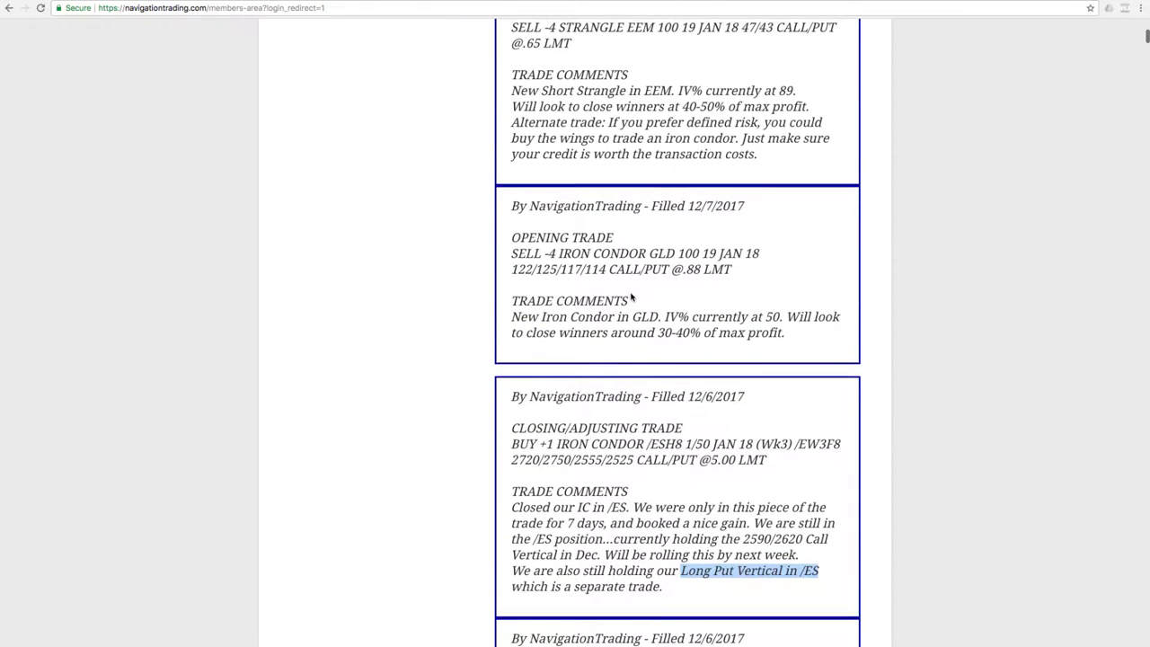
scroll(658, 456, "down", 2)
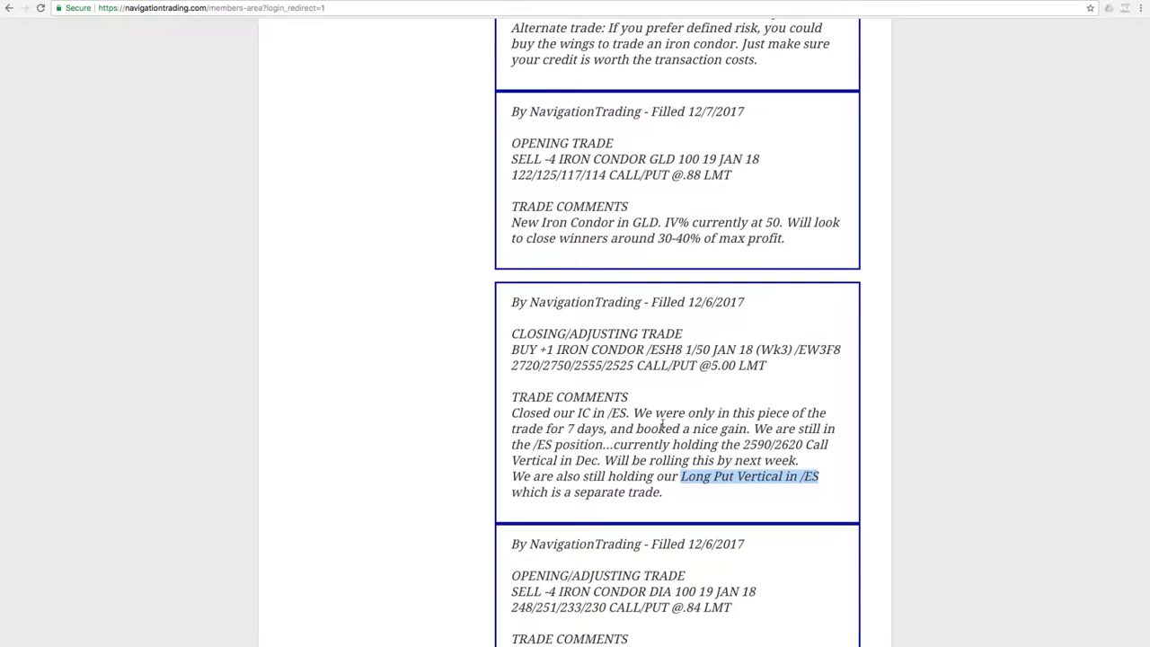
left_click(682, 478)
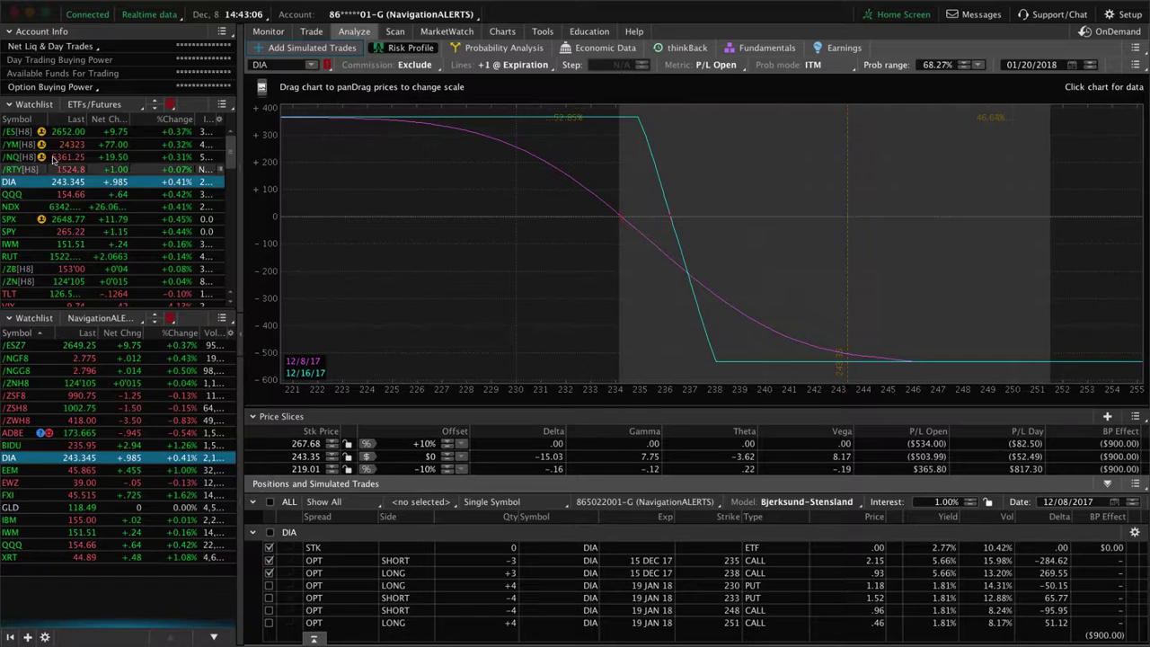
Step: View the /ES chart in thinkorswim, and highlight the Long Put Vertical comment again in the browser's /ES alert
left_click(32, 129)
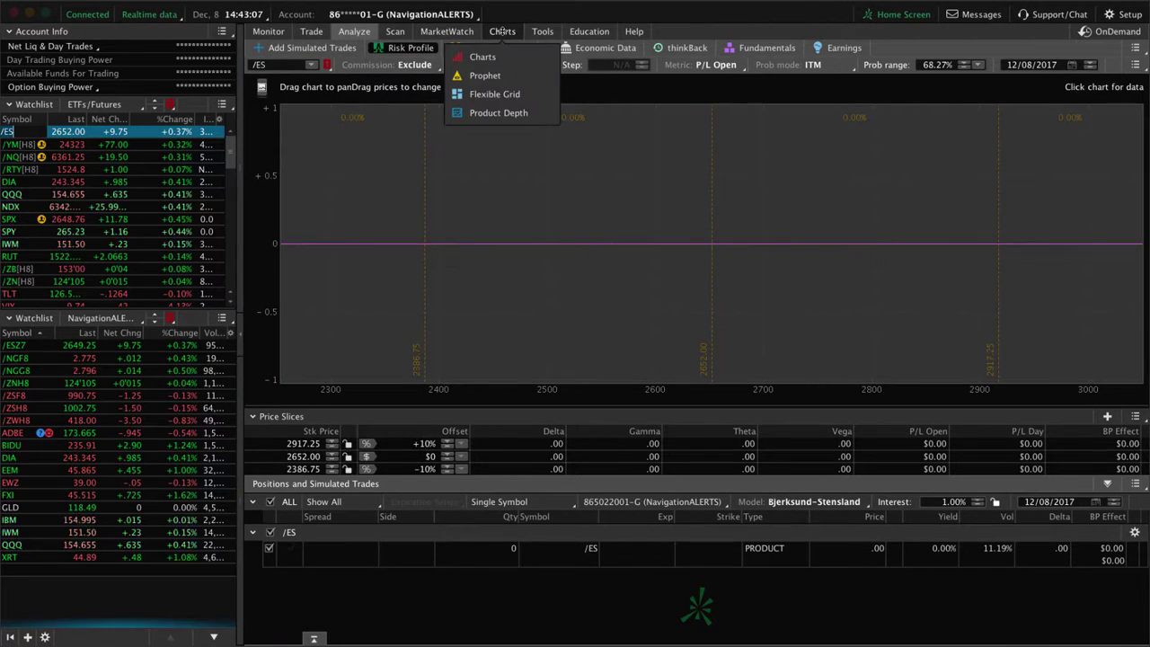
left_click(502, 31)
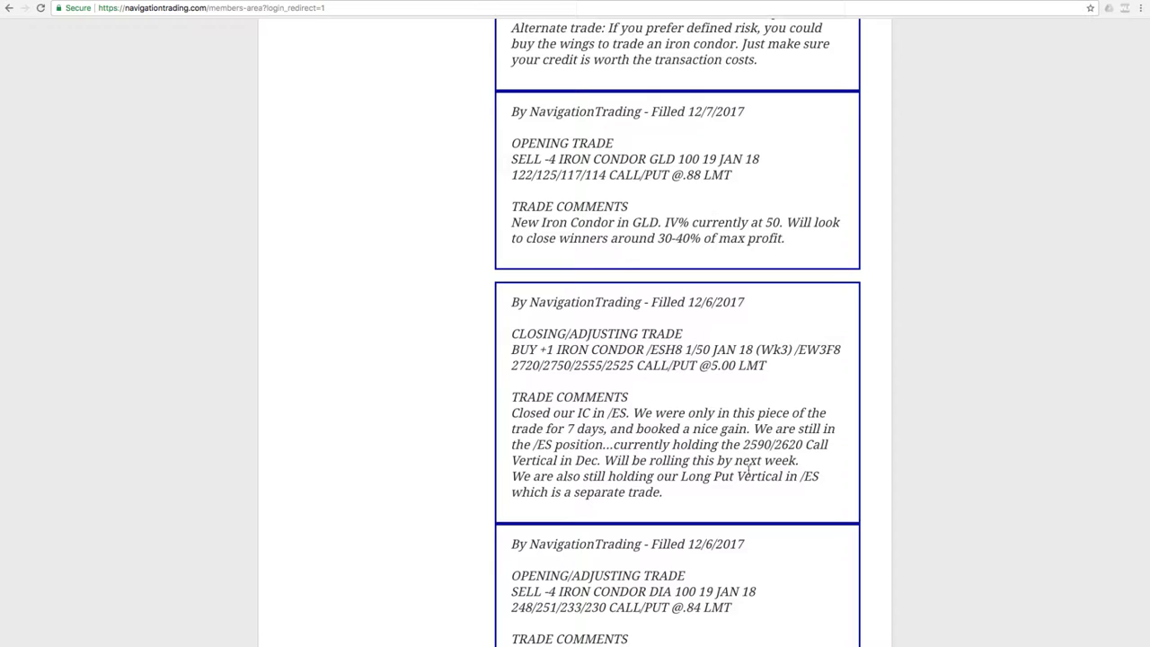
left_click_drag(681, 476, 818, 477)
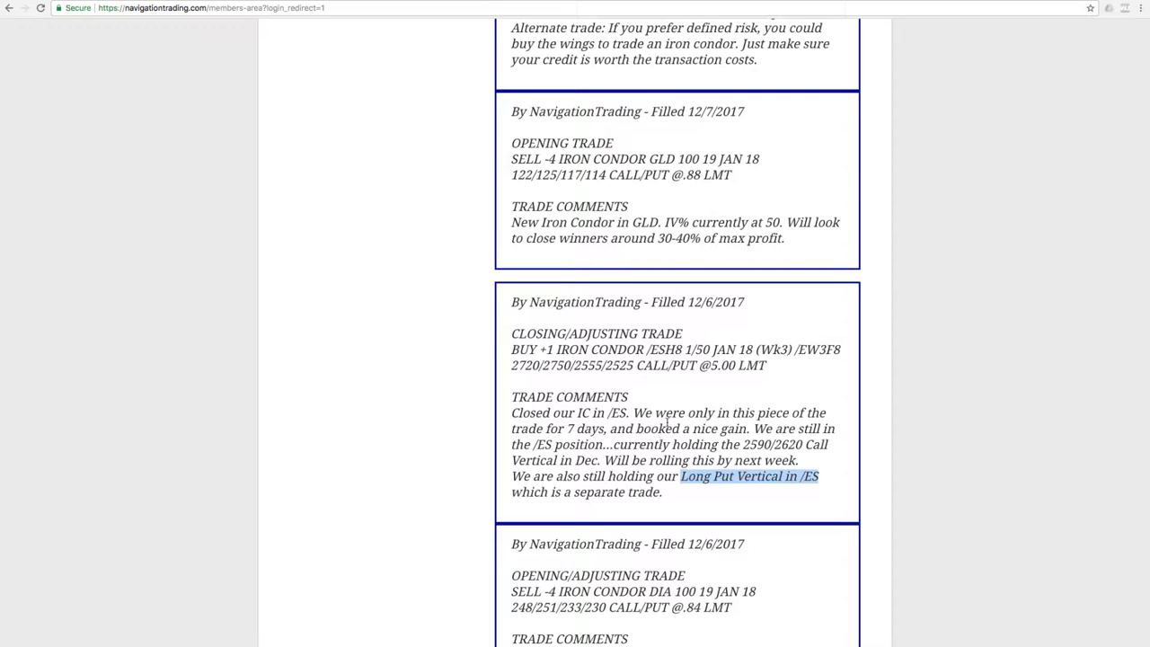
Step: Highlight the iron condor order in the 12/7/2017 GLD alert, and view the GLD chart and risk profile in thinkorswim
scroll(667, 411, "up", 3)
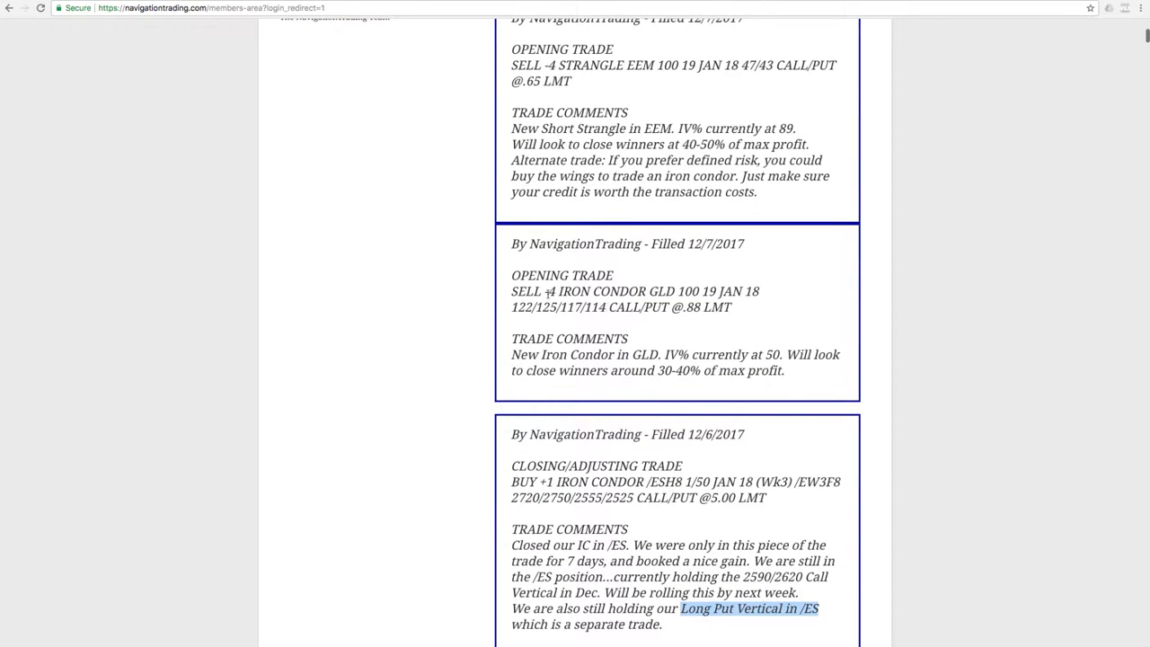
left_click_drag(512, 290, 690, 291)
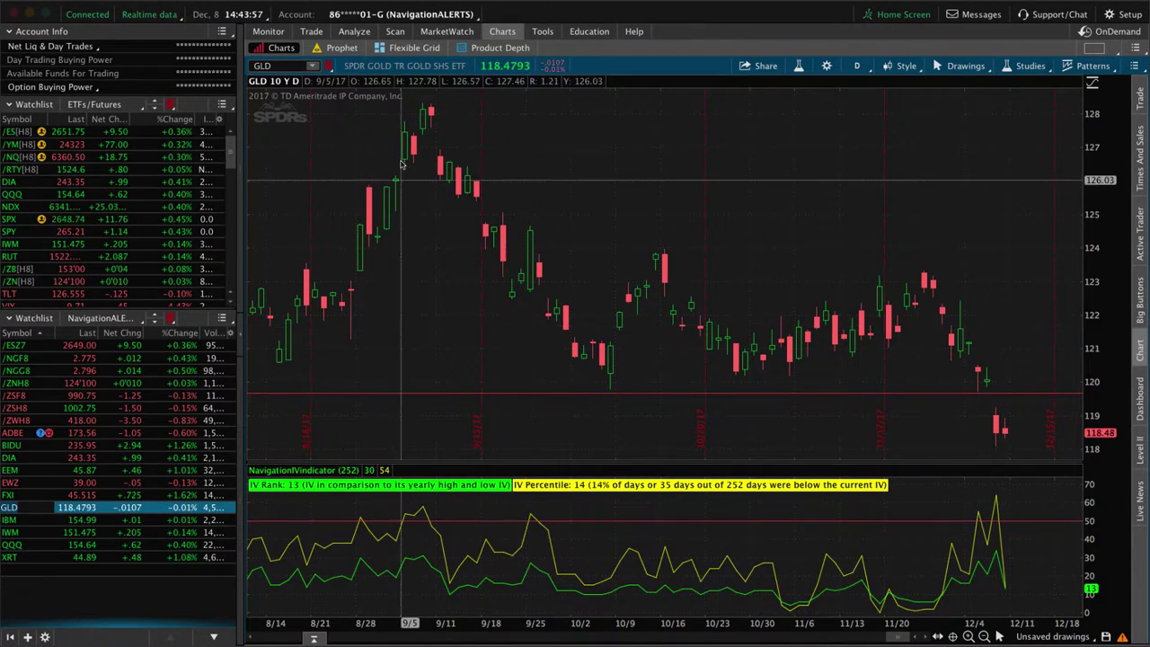
left_click(354, 31)
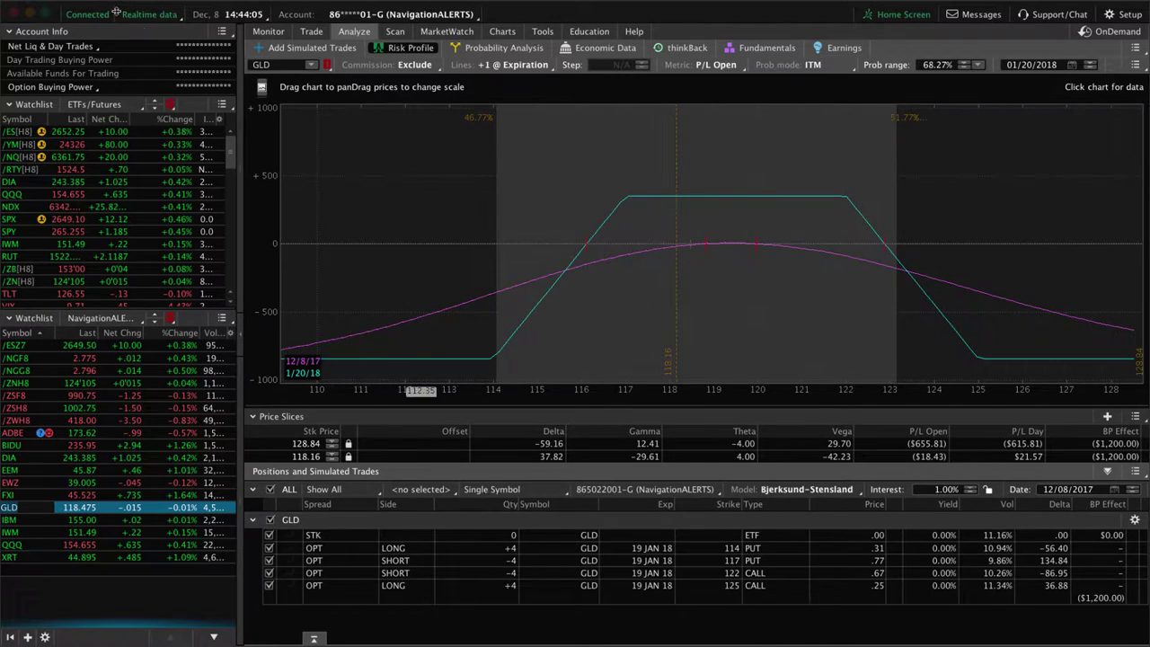
Step: Switch to the browser alerts and highlight the IV%, alternate trade, iron condor and transaction cost comments in the 12/7/2017 EEM alert
key("super+Tab")
scroll(669, 325, "up", 5)
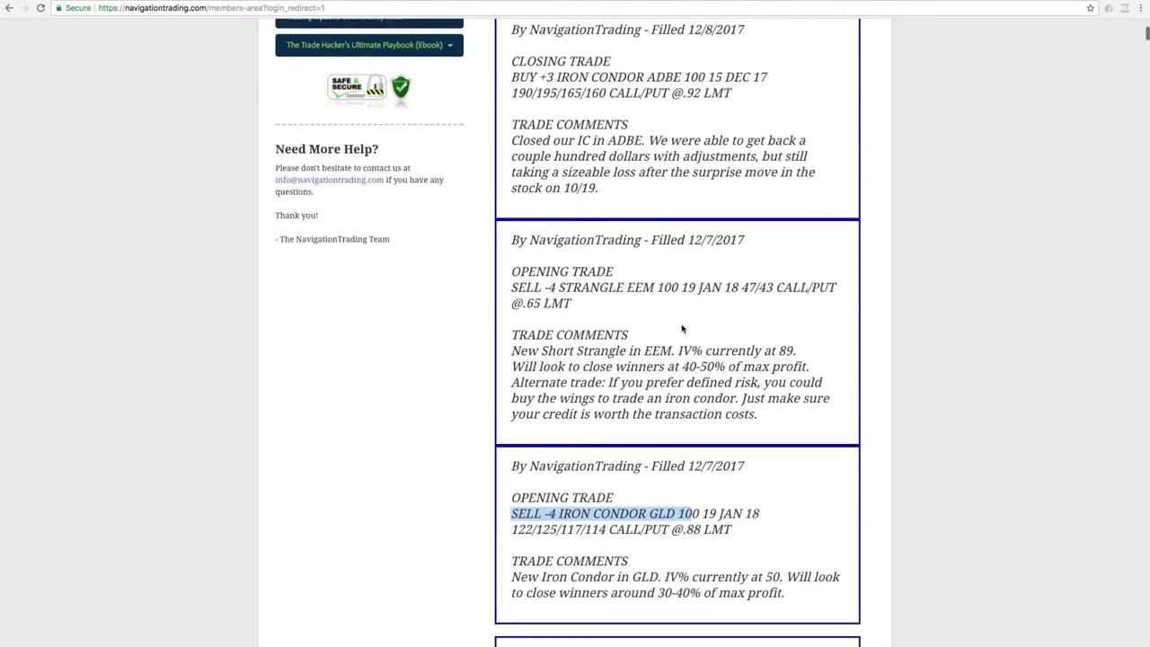
scroll(679, 330, "up", 1)
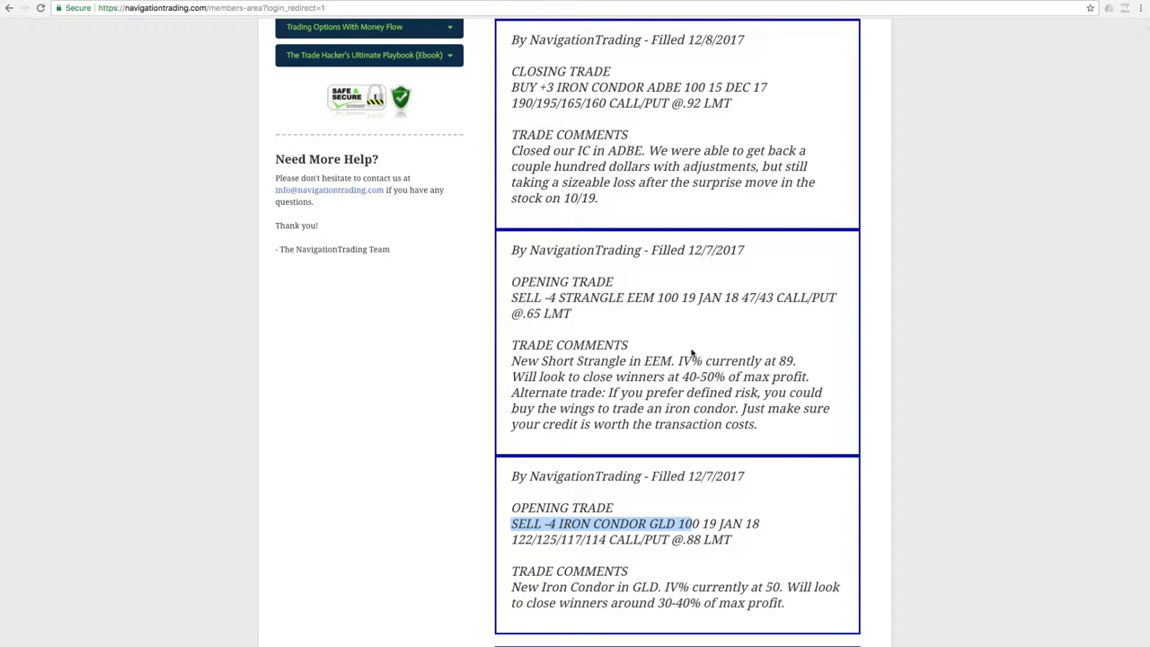
left_click_drag(679, 361, 808, 363)
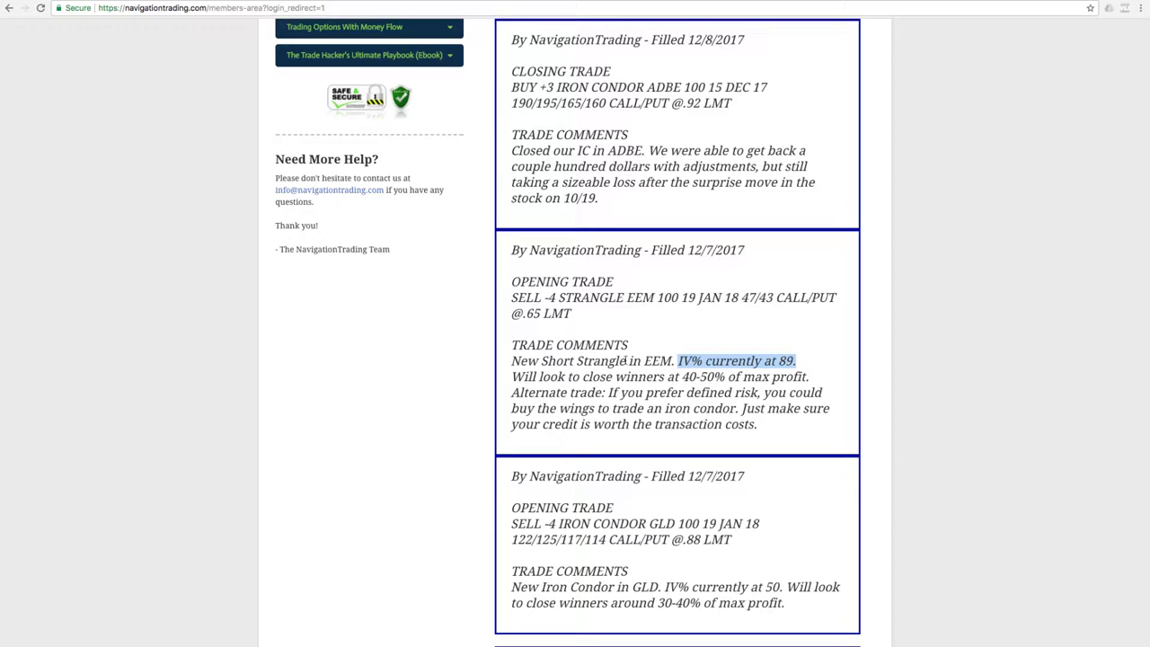
left_click_drag(509, 392, 605, 393)
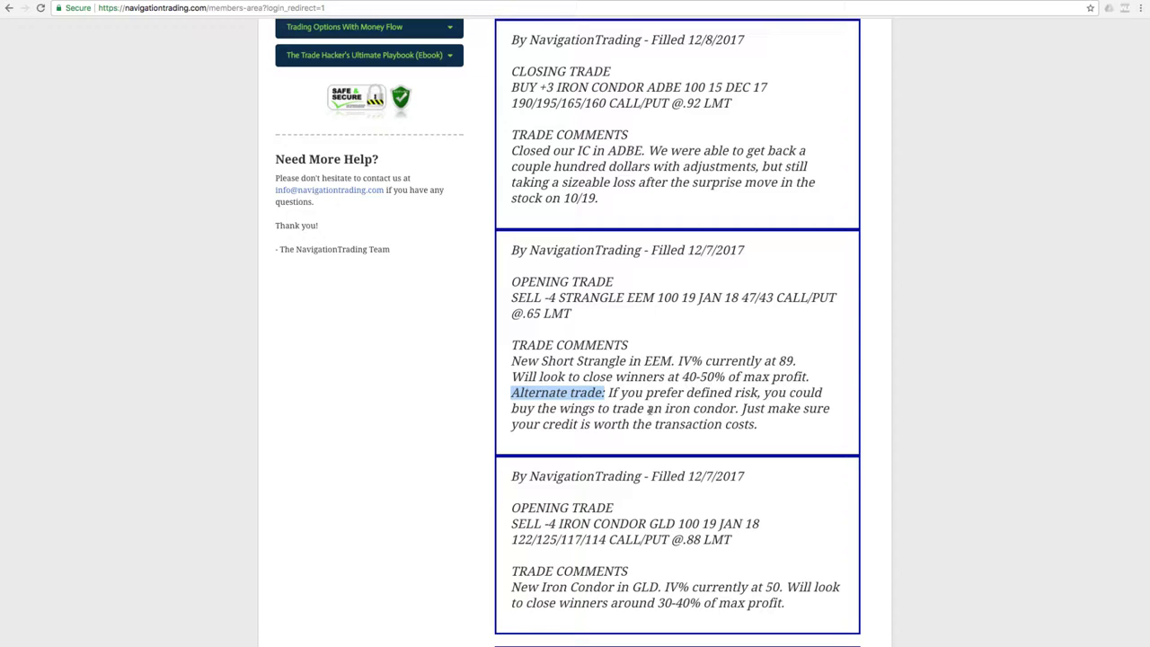
left_click_drag(650, 409, 739, 409)
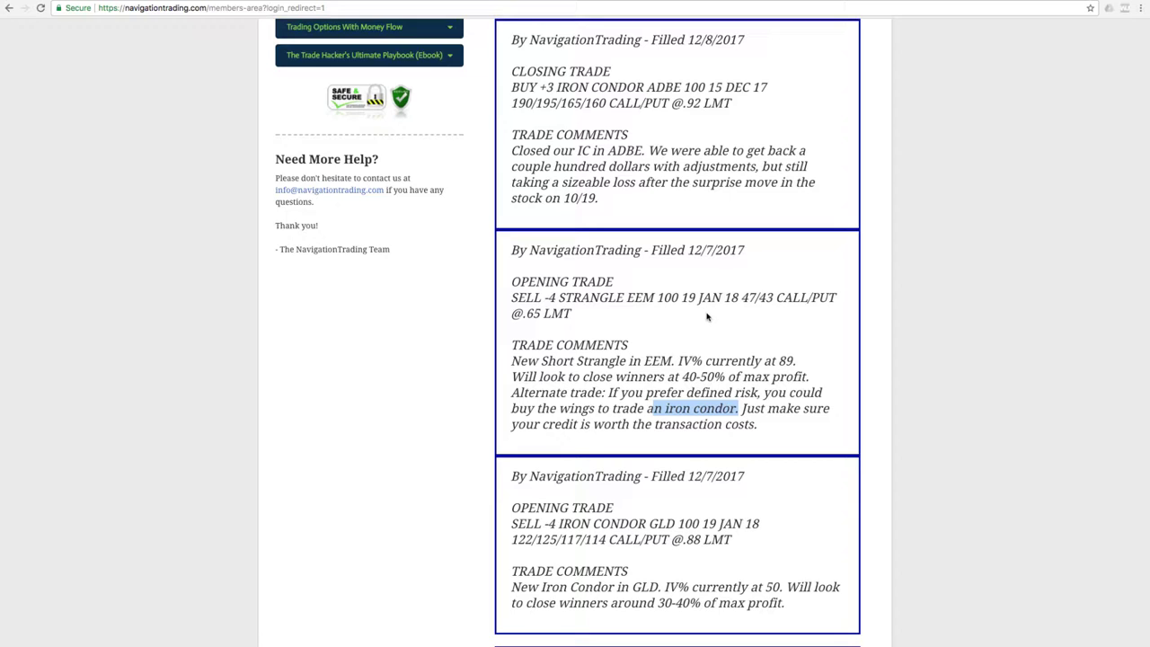
left_click(712, 353)
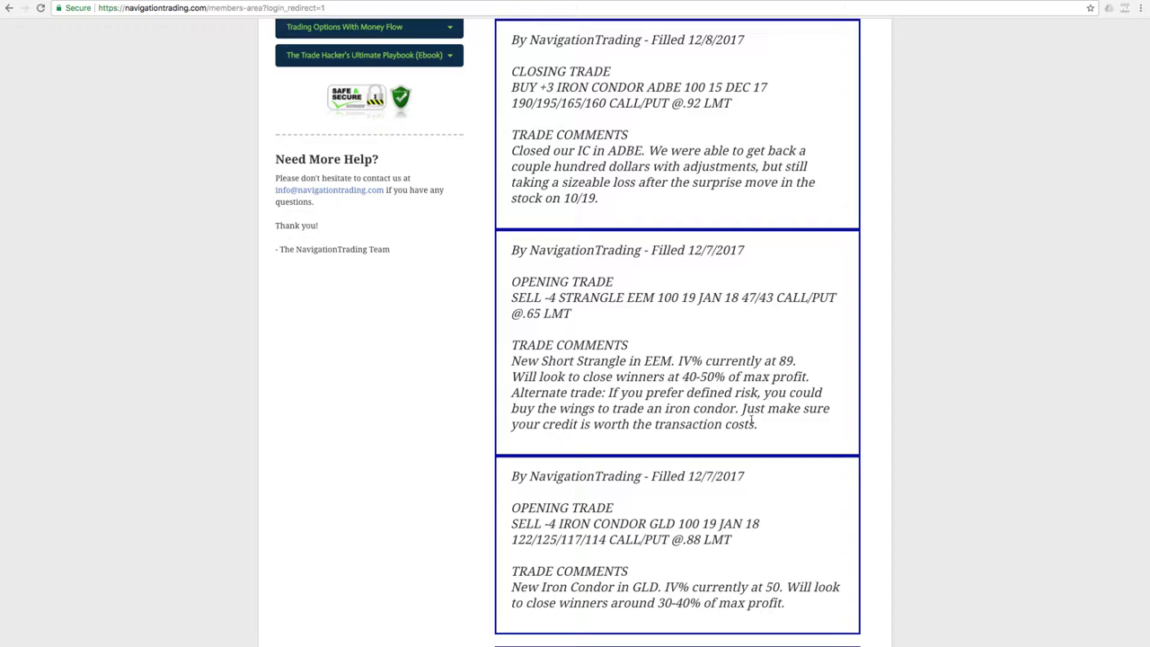
left_click_drag(740, 408, 831, 422)
Step: Switch to thinkorswim and show the risk profile of the EEM short strangle
key("super+Tab")
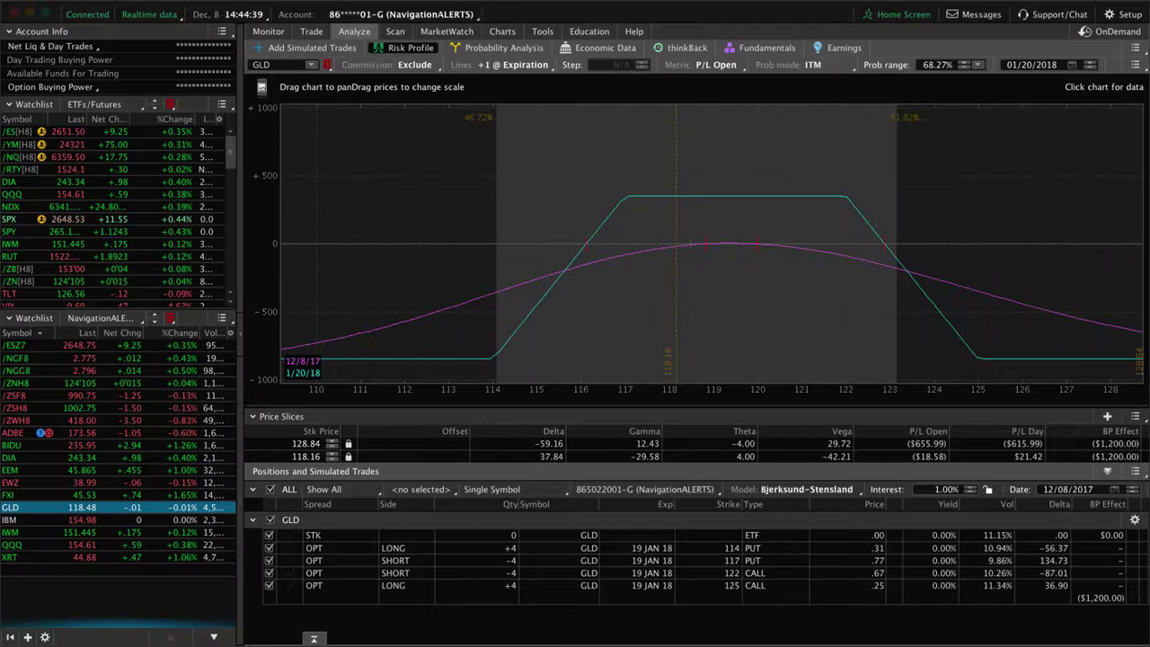
left_click(37, 470)
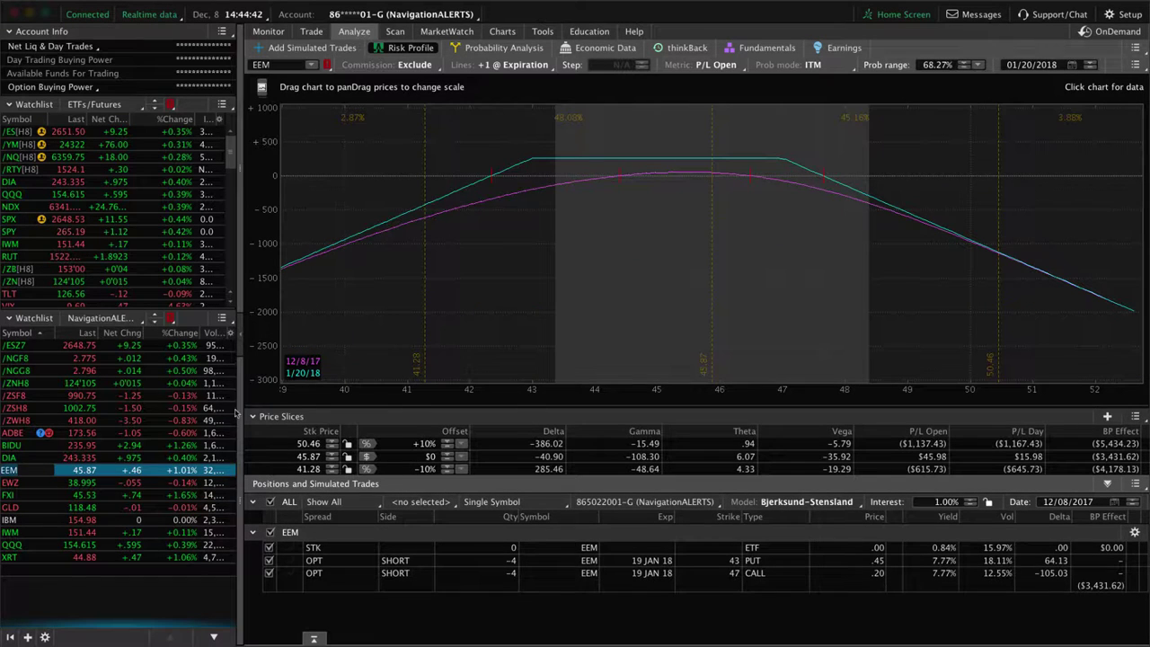
Step: View the EEM chart and its volatility indicator, and review the 12/8/2017 ADBE closing trade in the browser alerts
left_click(502, 32)
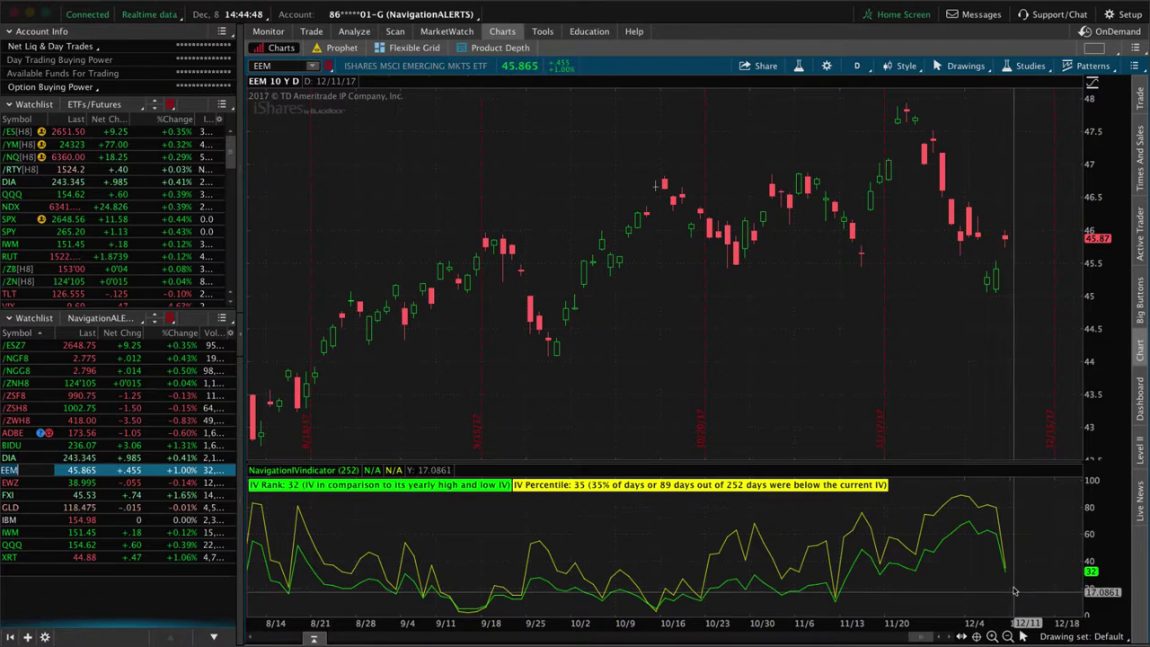
left_click(353, 32)
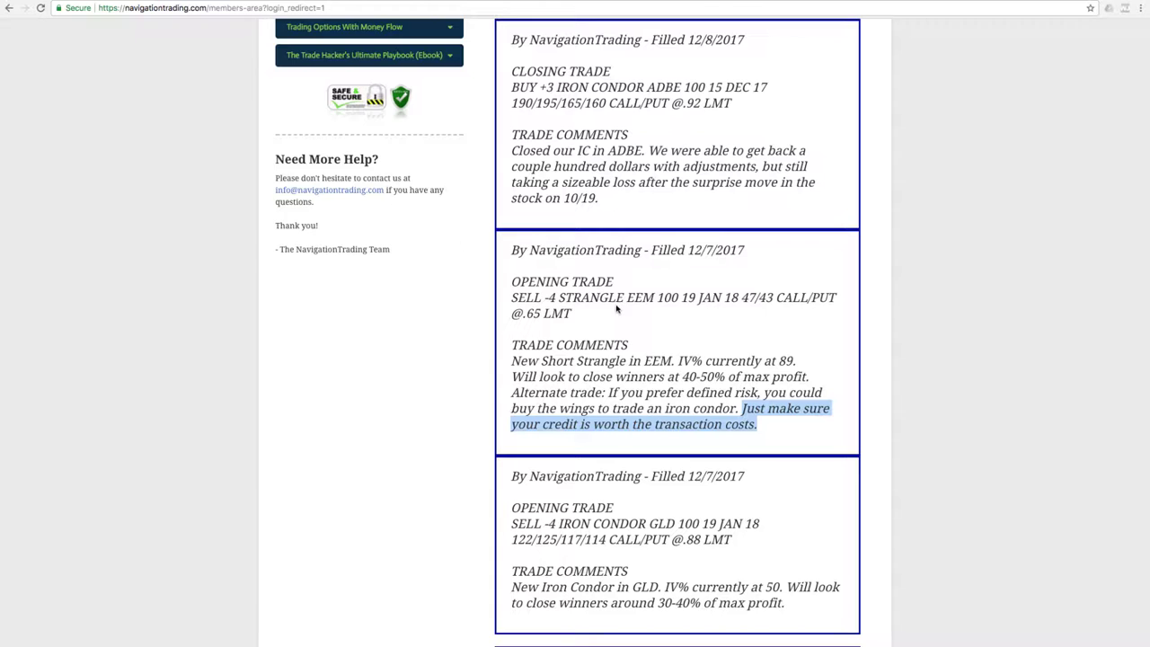
scroll(629, 314, "up", 3)
scroll(655, 319, "down", 1)
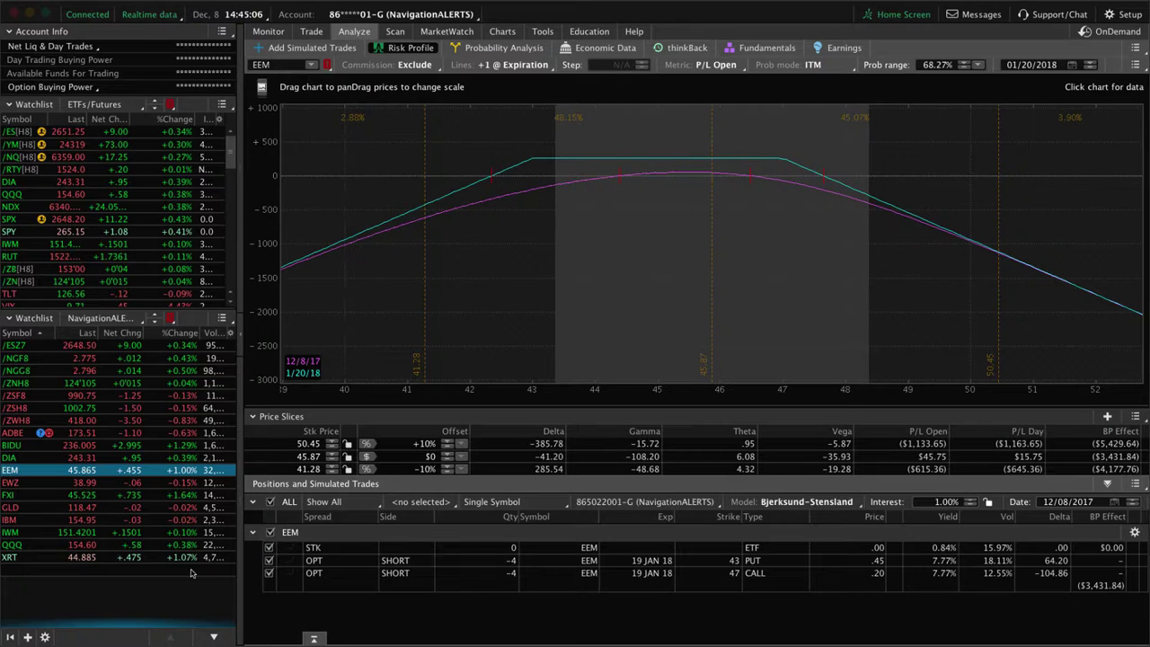
Step: Switch to thinkorswim and view the ADBE risk profile and chart, followed by the BIDU chart
left_click(18, 433)
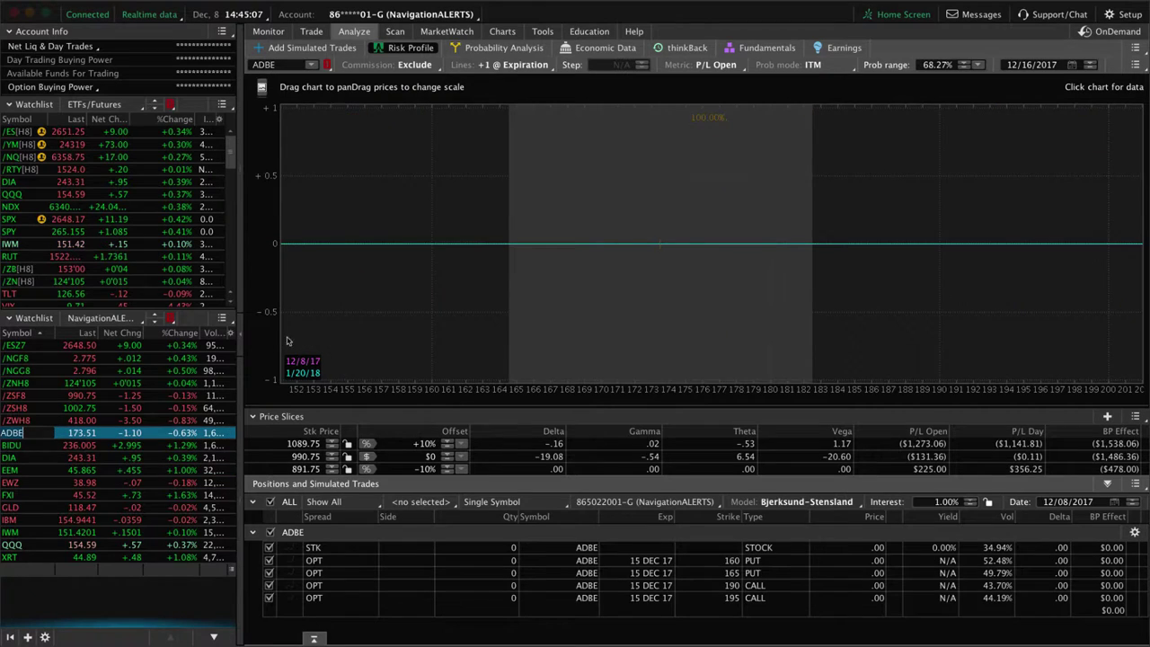
left_click(503, 32)
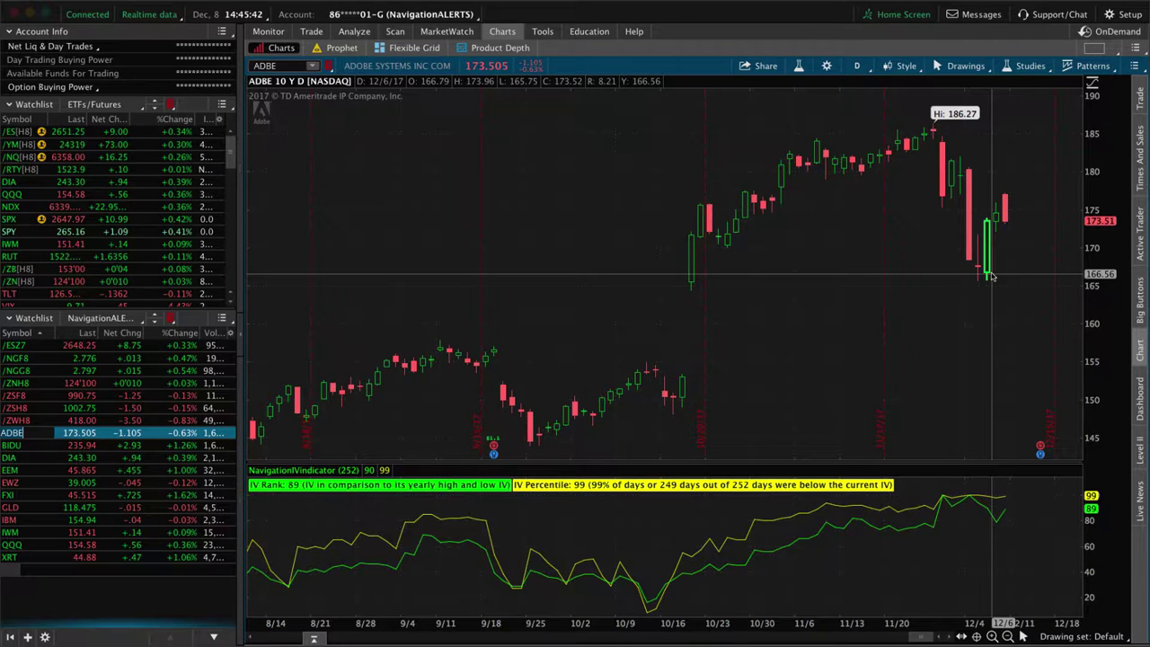
scroll(990, 276, "up", 1)
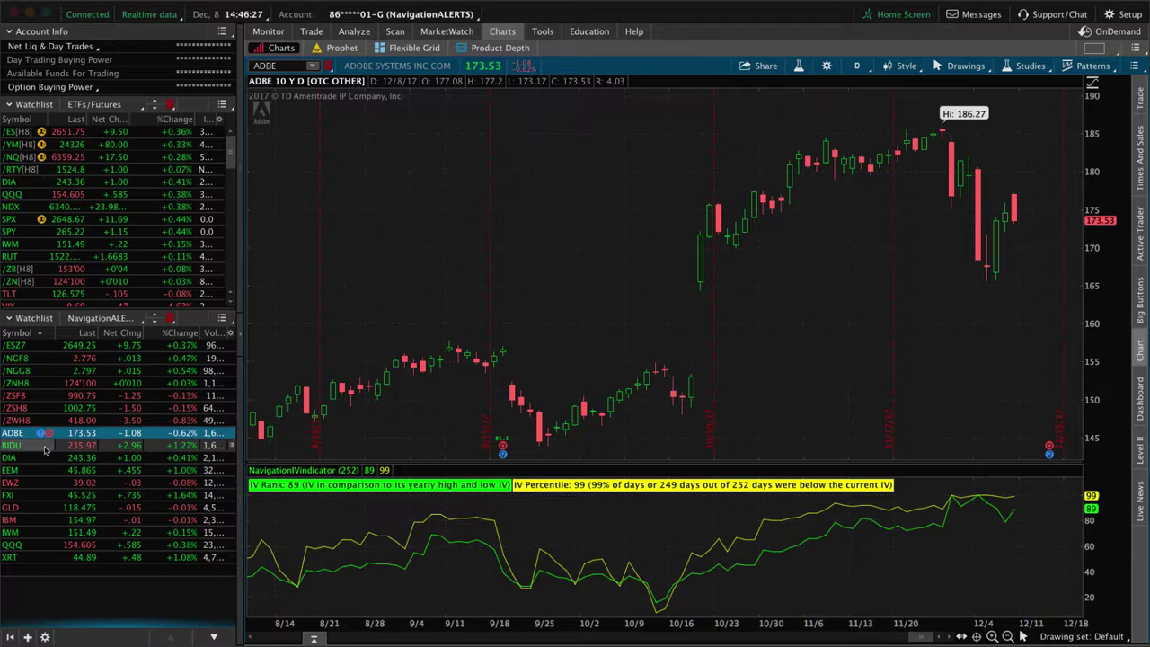
left_click(12, 445)
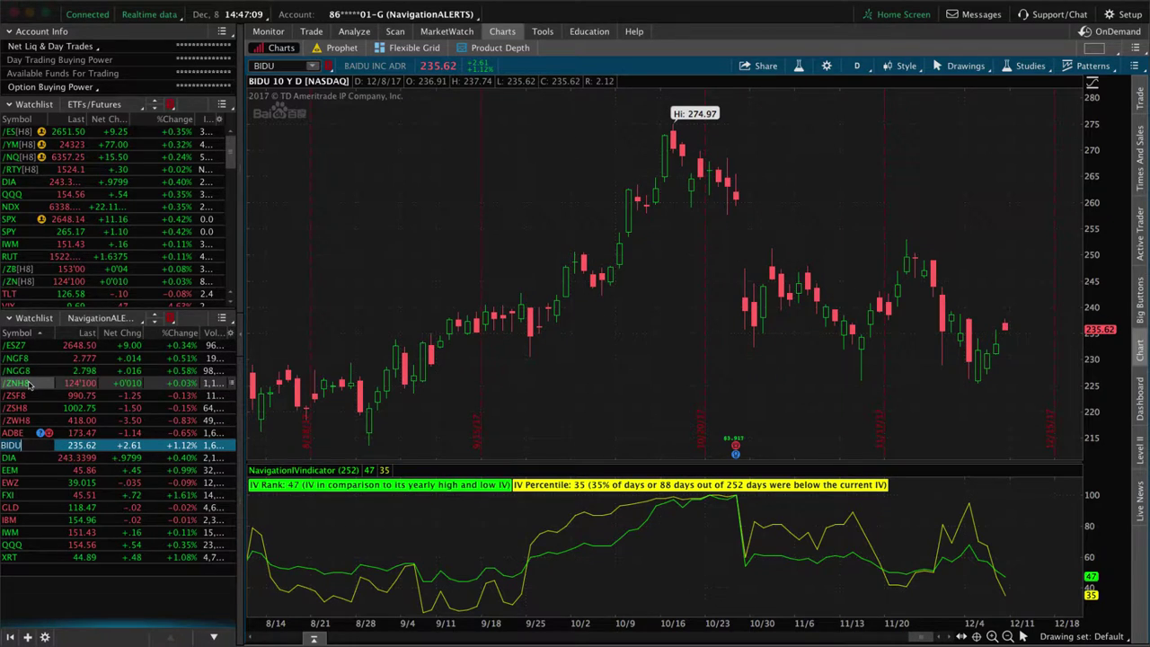
Step: View the /ZNH8 chart and risk profile, with the profit curve enlarged around the 123 and 126 strikes
left_click(27, 384)
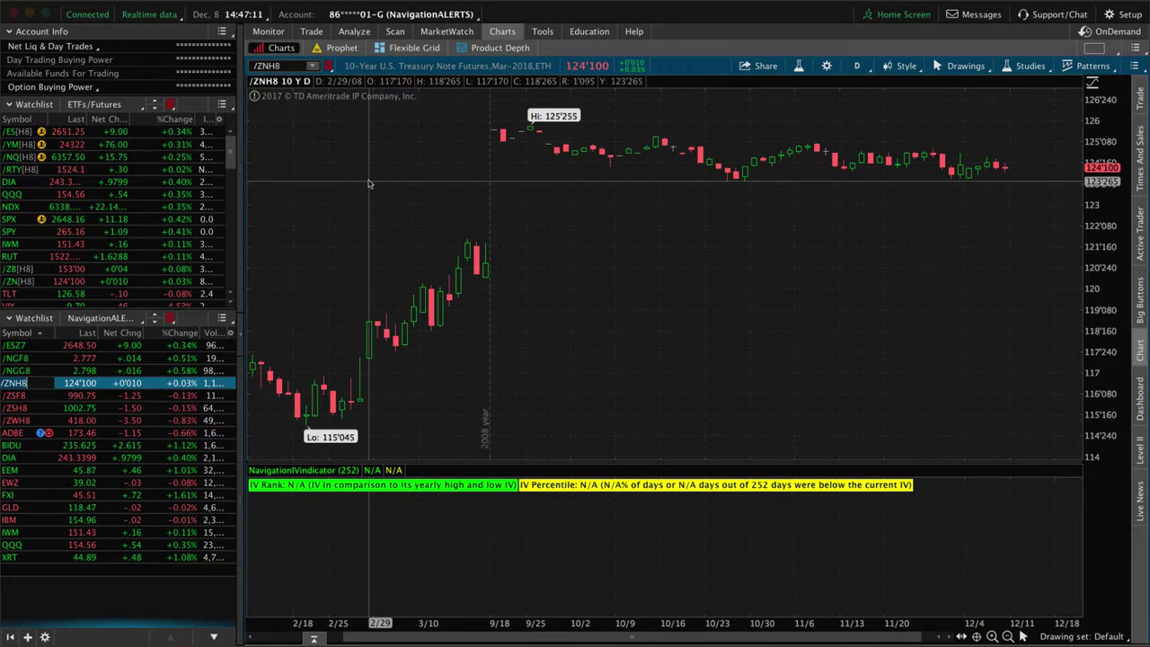
left_click(353, 32)
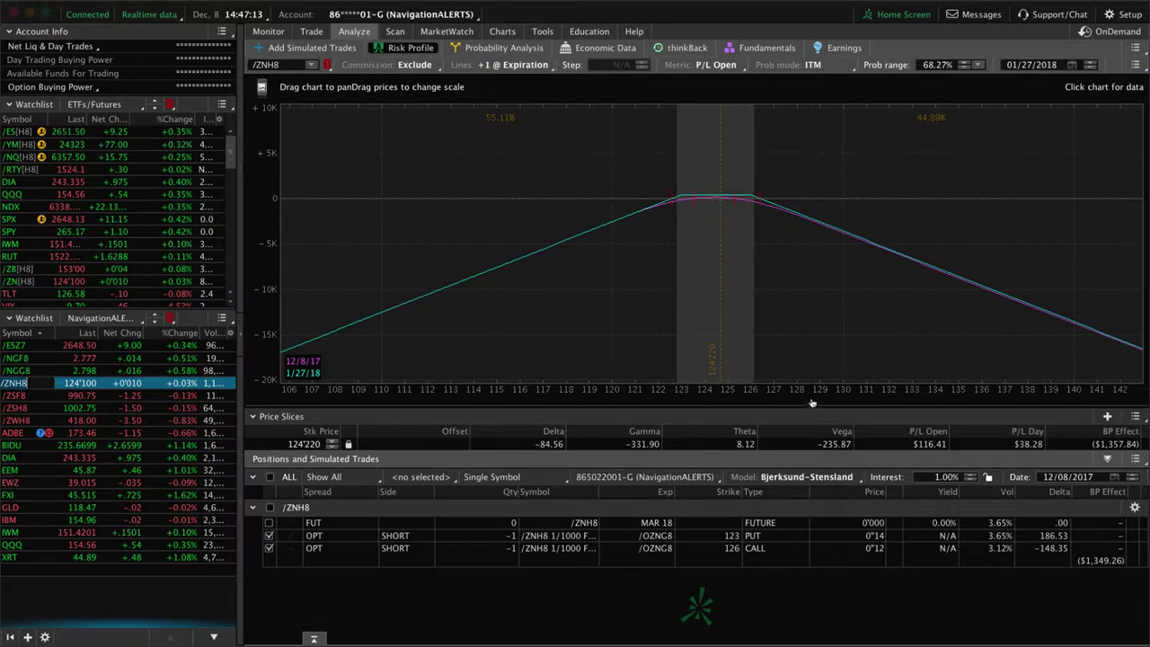
mouse_move(948, 392)
left_mouse_down()
mouse_move(475, 351)
mouse_move(680, 399)
mouse_move(934, 391)
mouse_move(836, 269)
mouse_move(495, 333)
left_mouse_up()
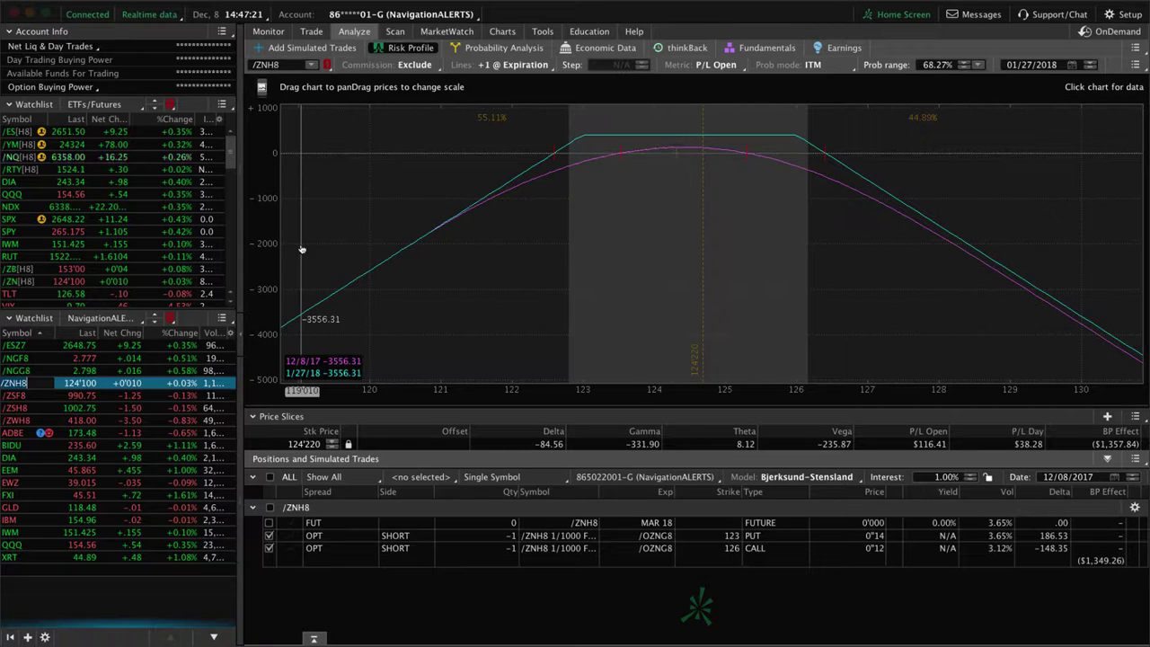
Step: View the TLT chart with its implied volatility indicator, and return to the risk profile view
left_click(16, 292)
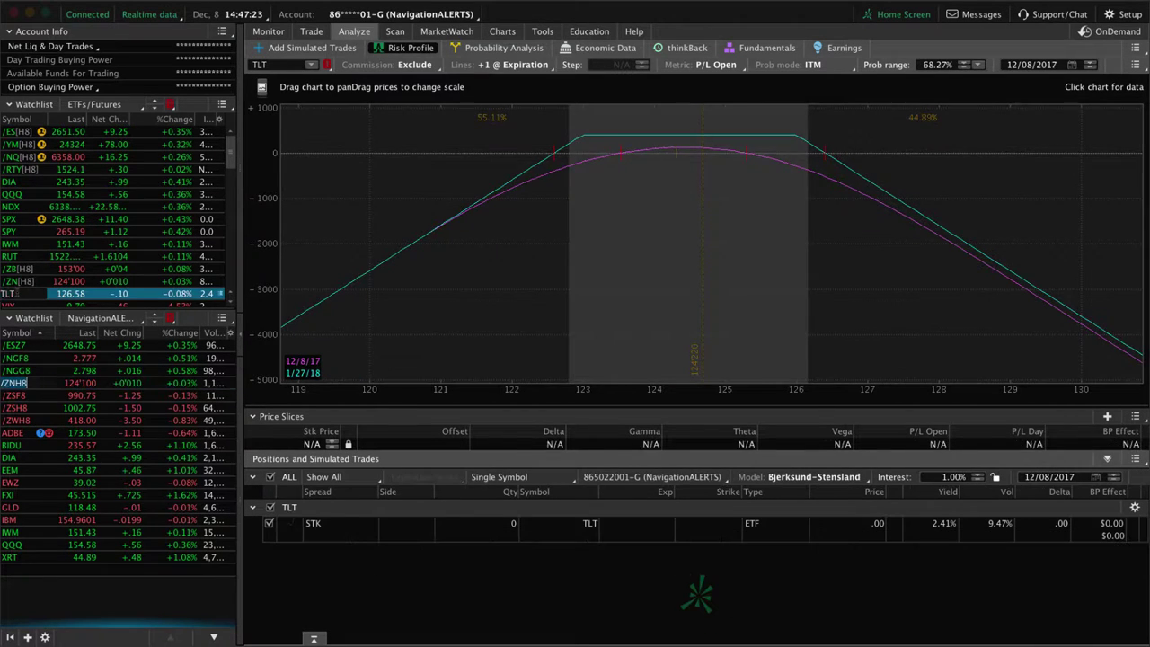
left_click(503, 31)
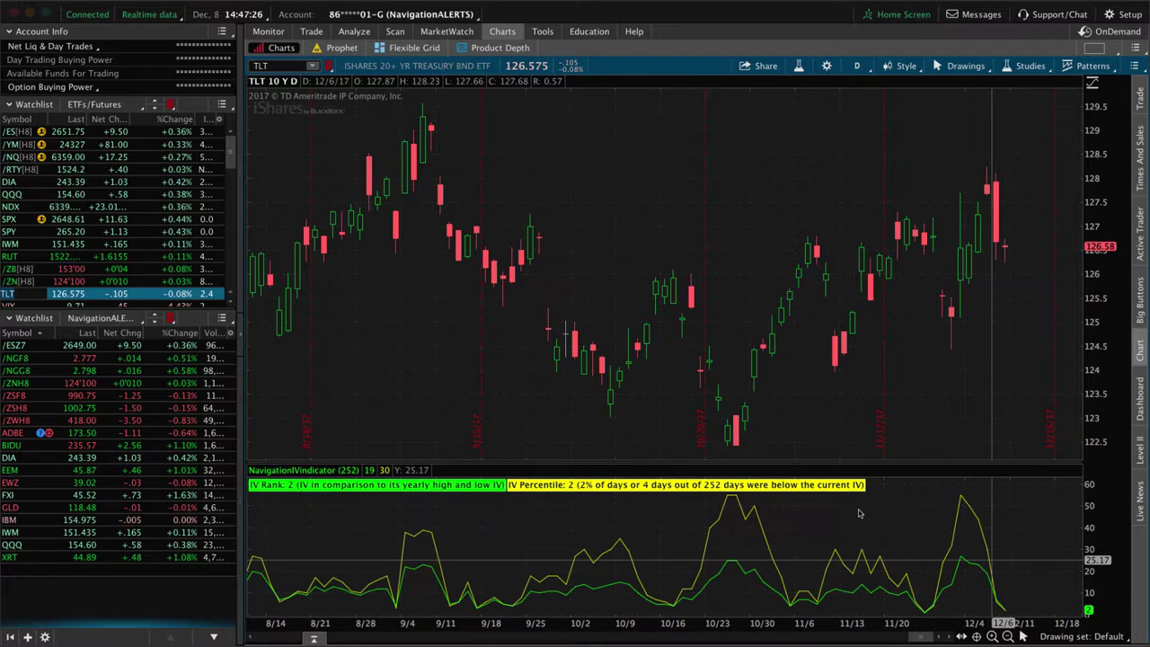
left_click(353, 33)
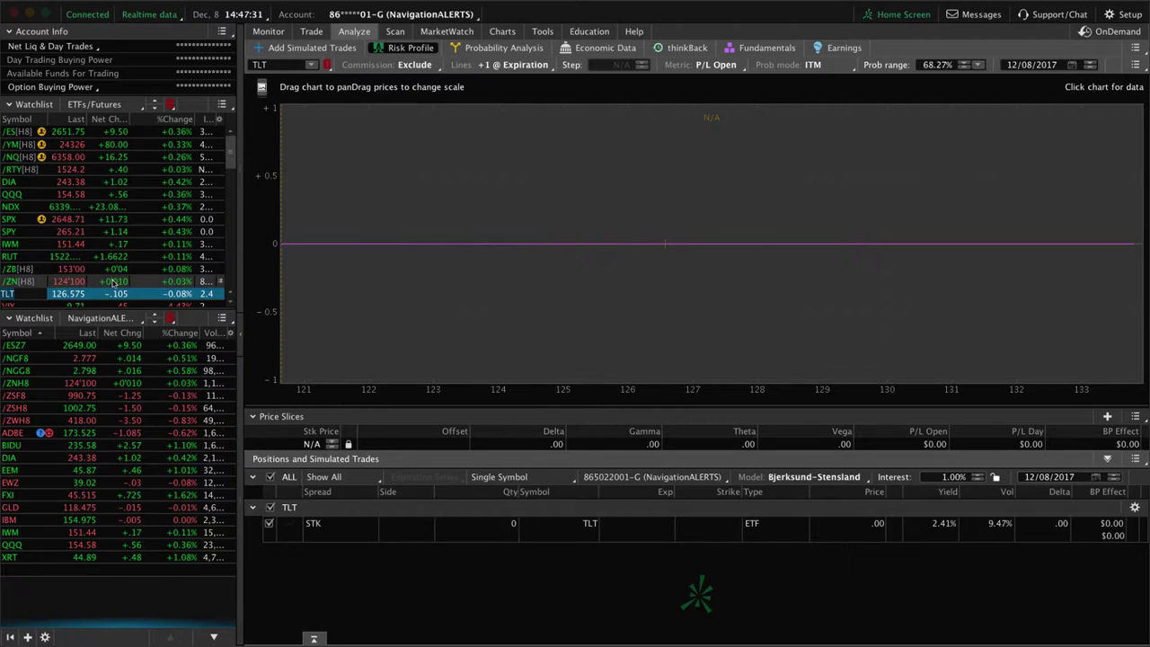
Step: Compare the /ZSF8, /ZNH8 and /ZWH8 risk profiles, bringing the full /ZWH8 iron condor curve into view
left_click(22, 396)
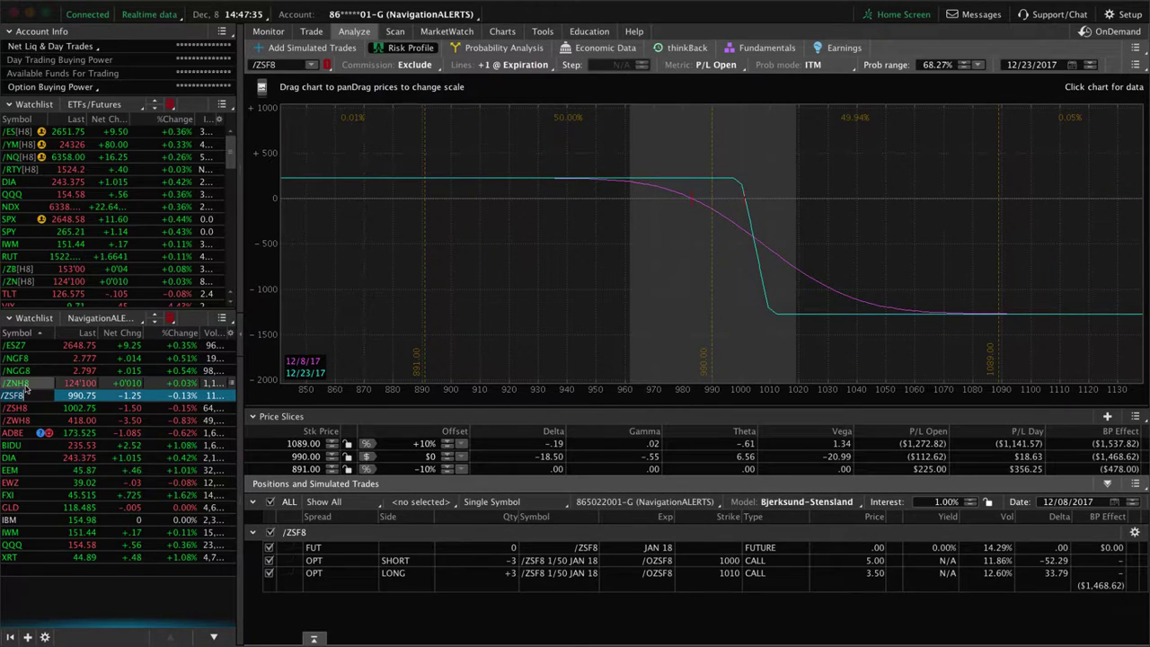
left_click(20, 384)
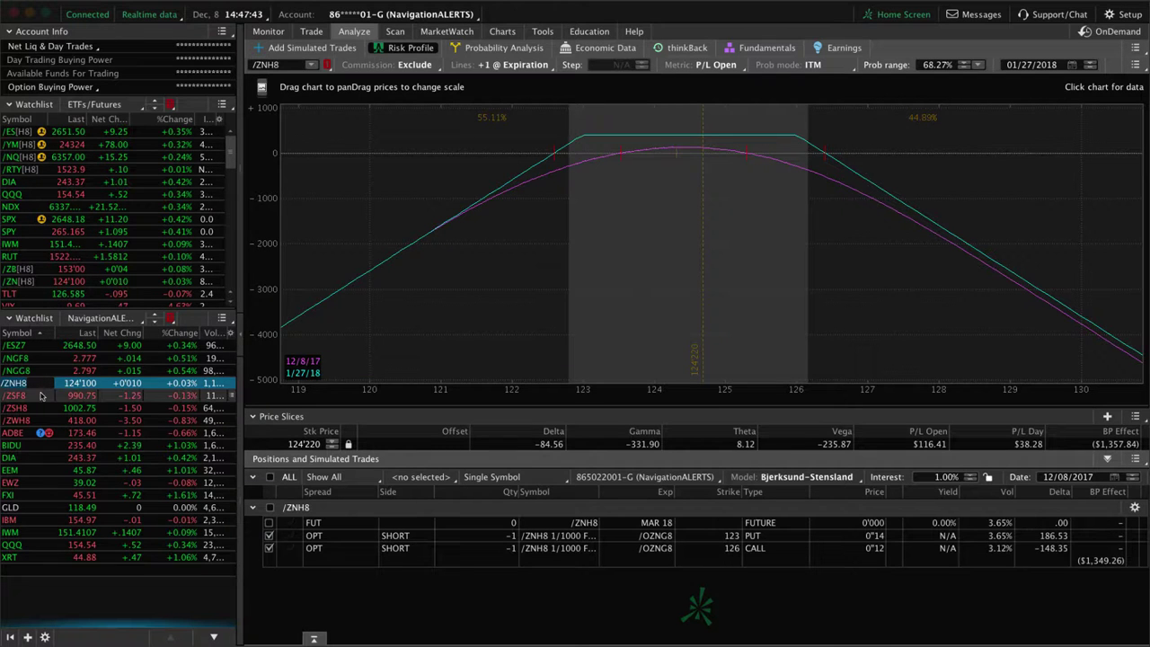
left_click(27, 419)
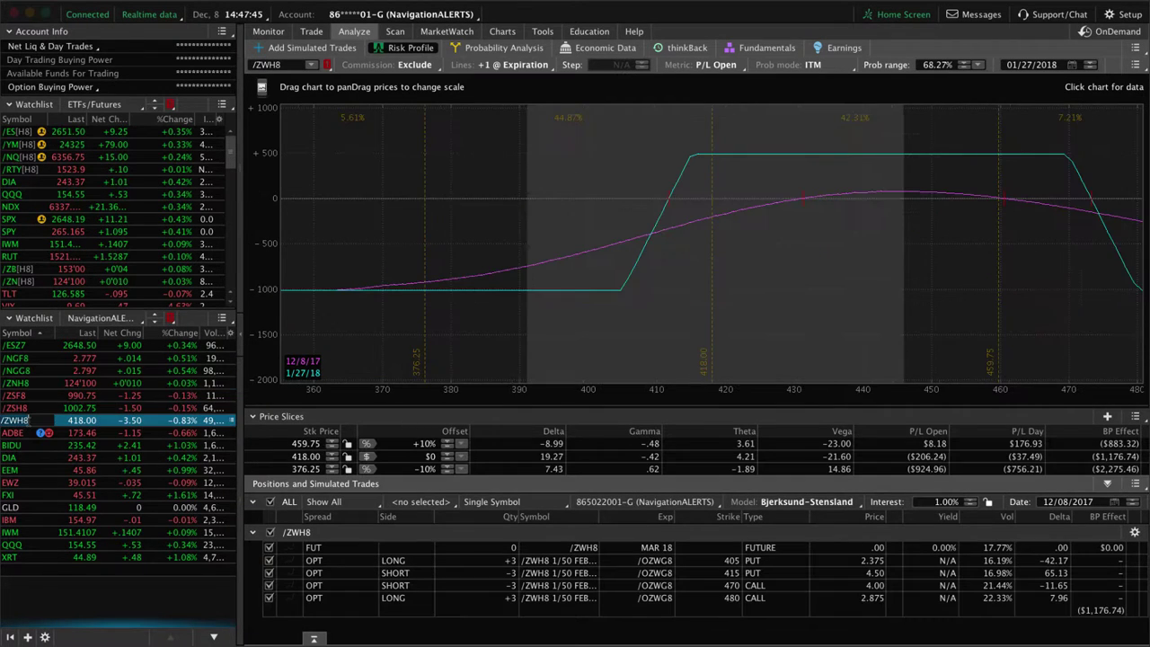
left_click_drag(536, 334, 461, 334)
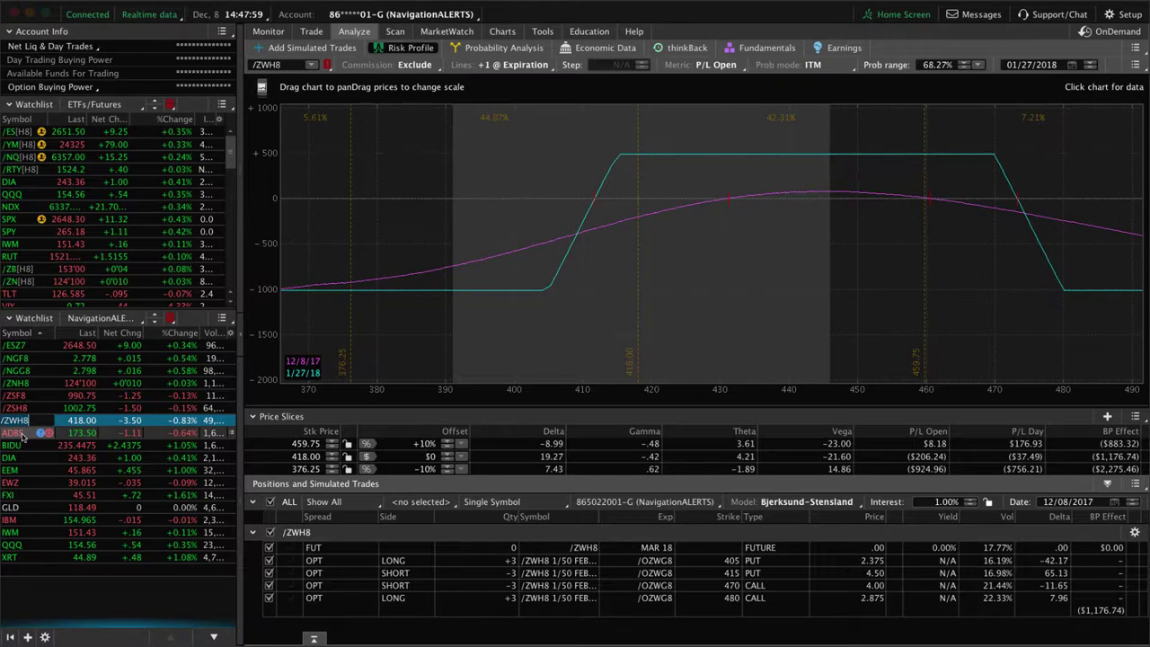
Step: Show the EWZ and IBM risk profiles, and check the IBM chart with its implied volatility indicator
left_click(28, 482)
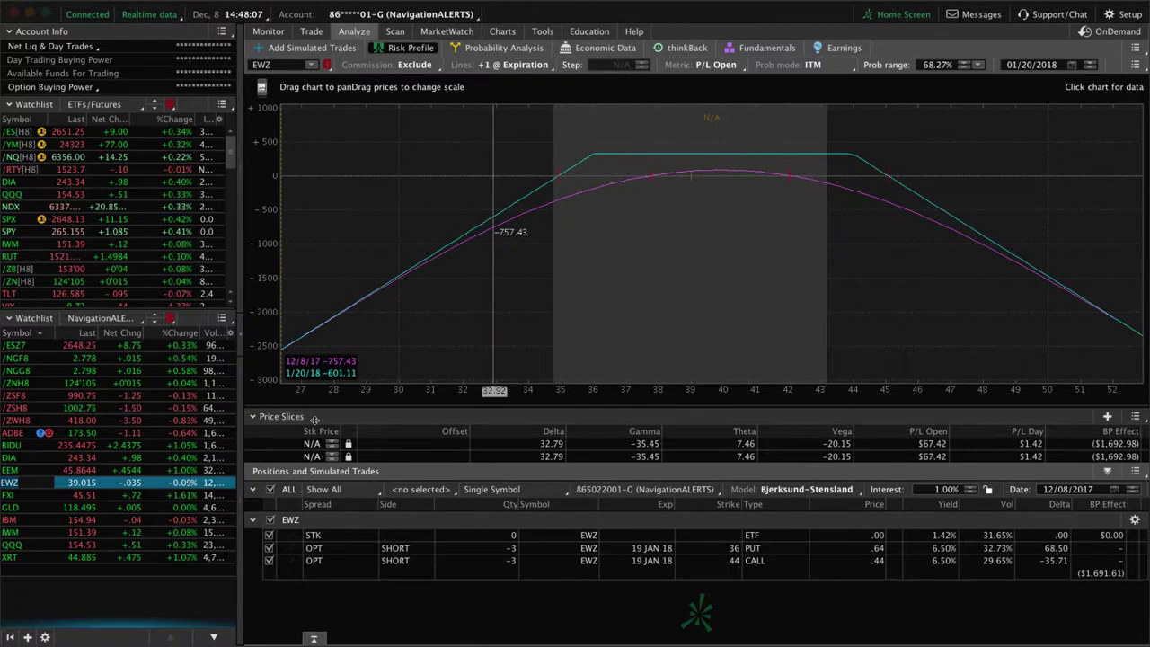
left_click(26, 520)
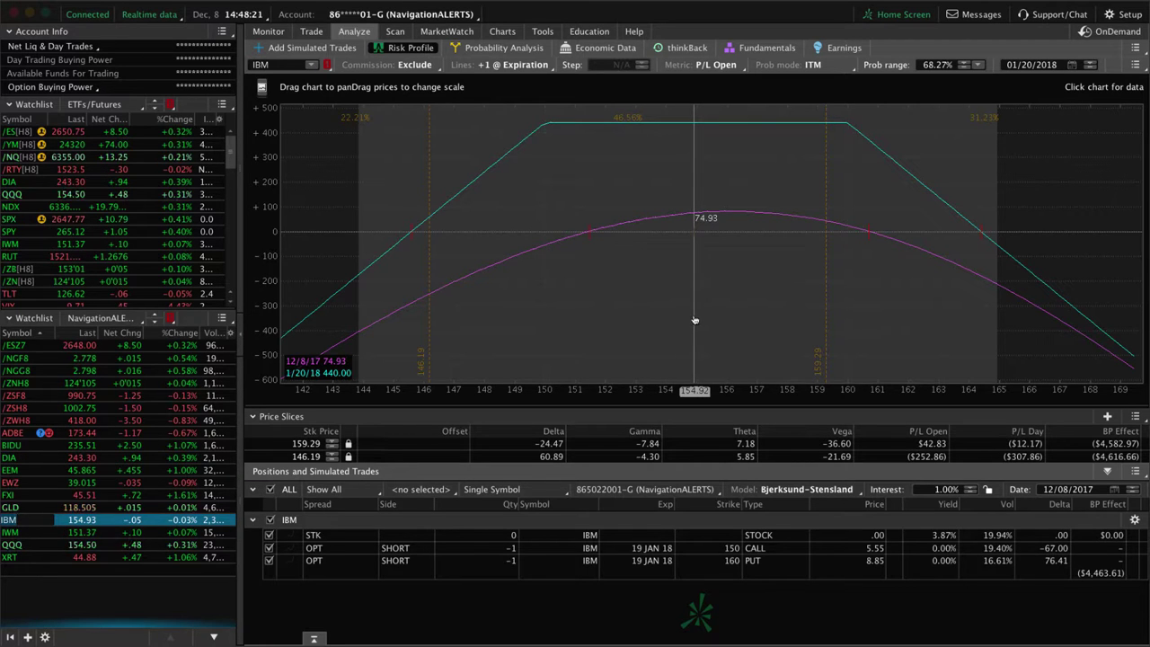
left_click(502, 31)
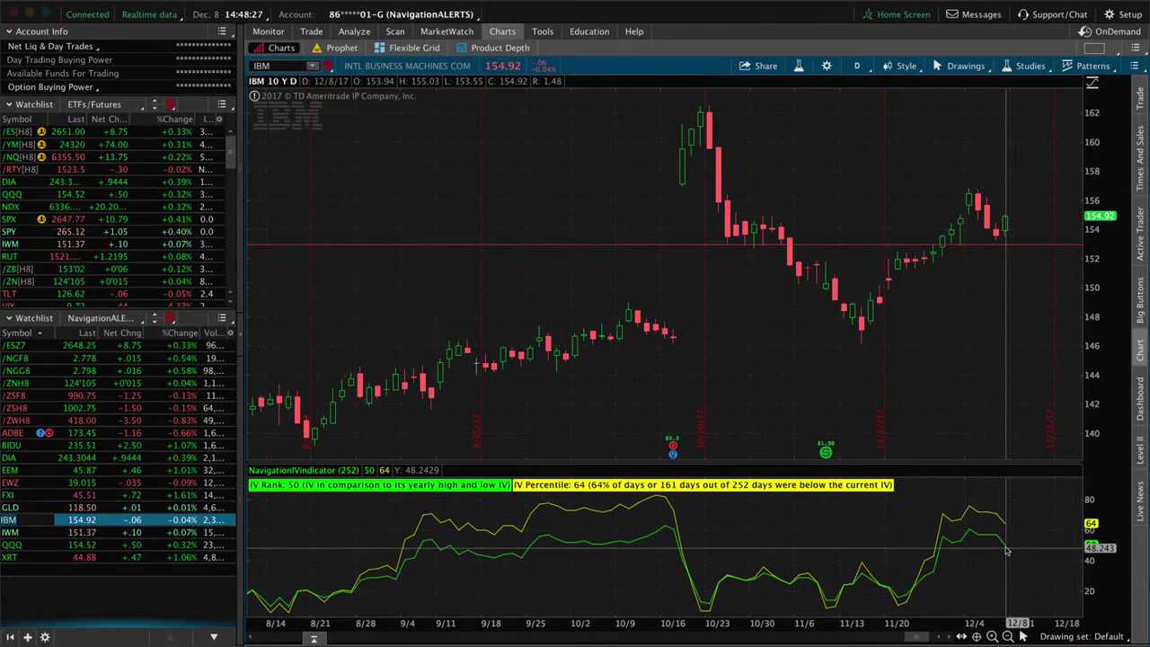
left_click(360, 32)
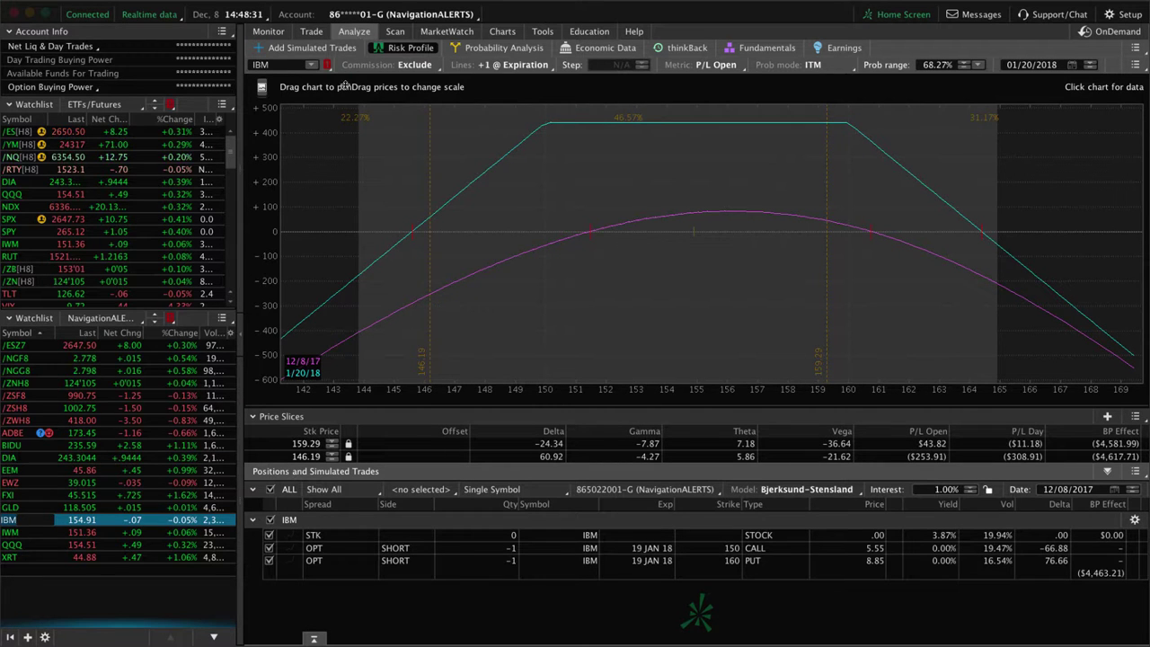
Step: Open the IWM risk profile and delete the simulated 20 OCT 17 iron condor
left_click(26, 533)
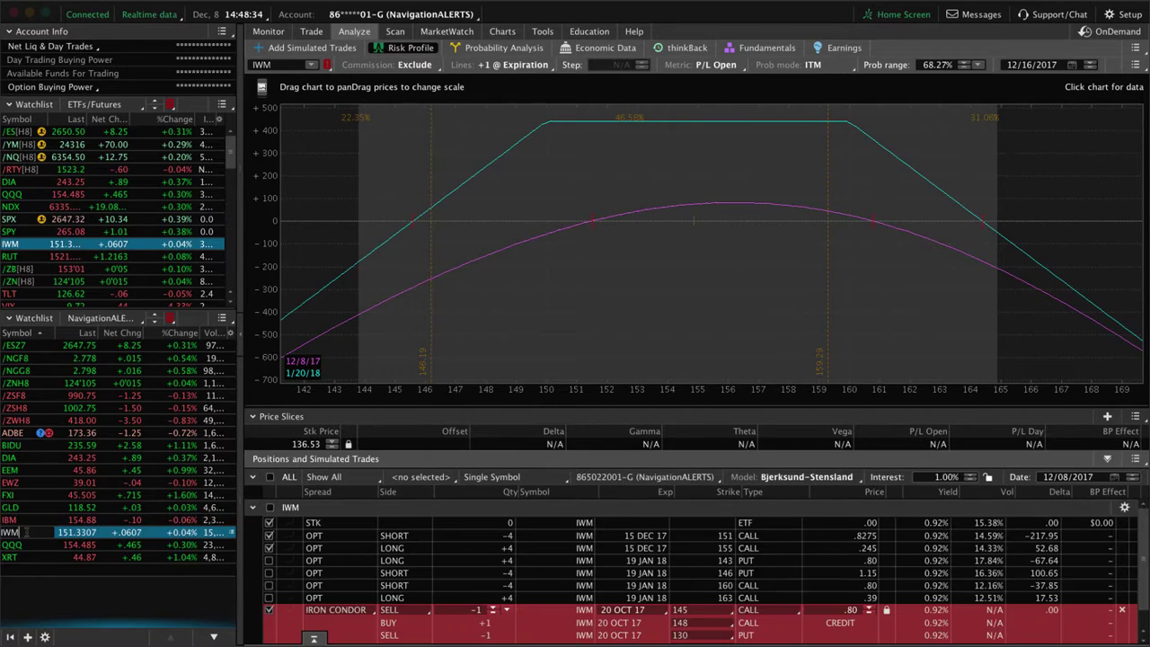
left_click(1120, 610)
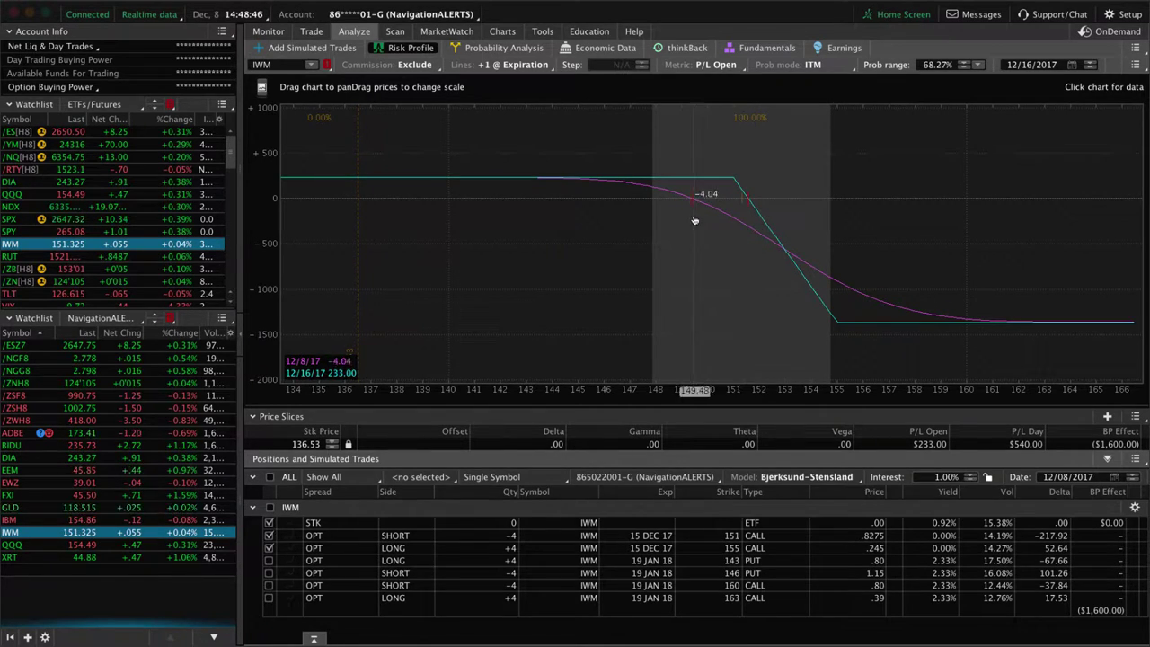
Step: Limit the IWM risk profile to the 19 JAN 18 143/146 put and 160/163 call legs, and check IWM's option chain and position
left_click(320, 539)
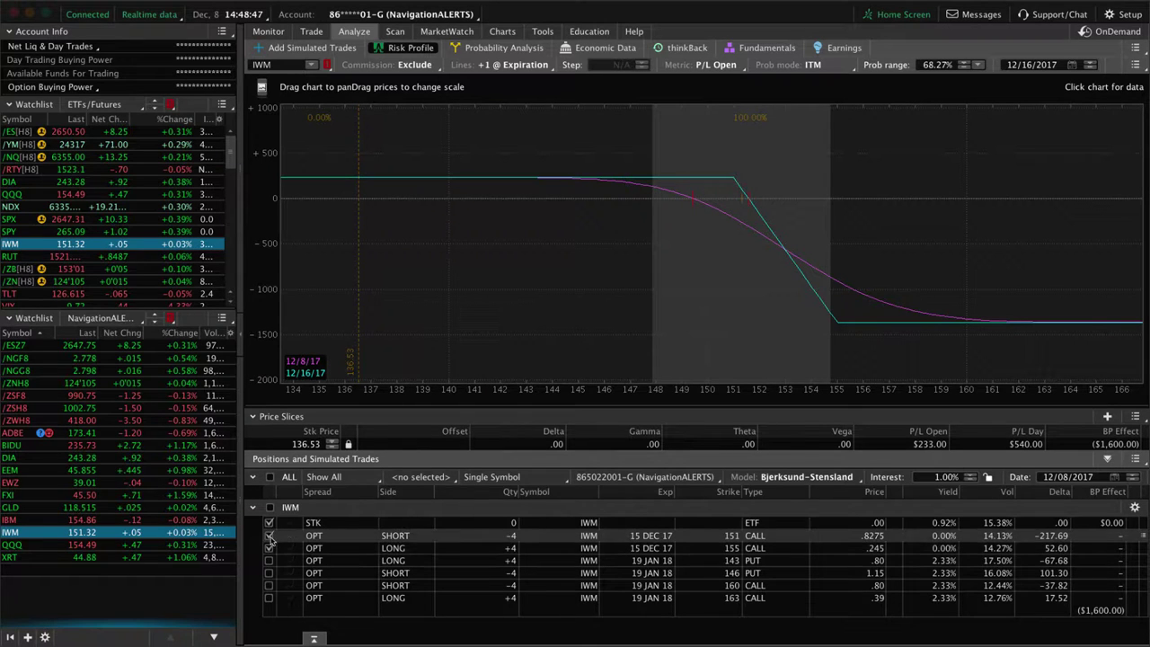
left_click(269, 547)
left_click(269, 560)
left_click(269, 572)
left_click(269, 584)
left_click(270, 598)
left_click(269, 599)
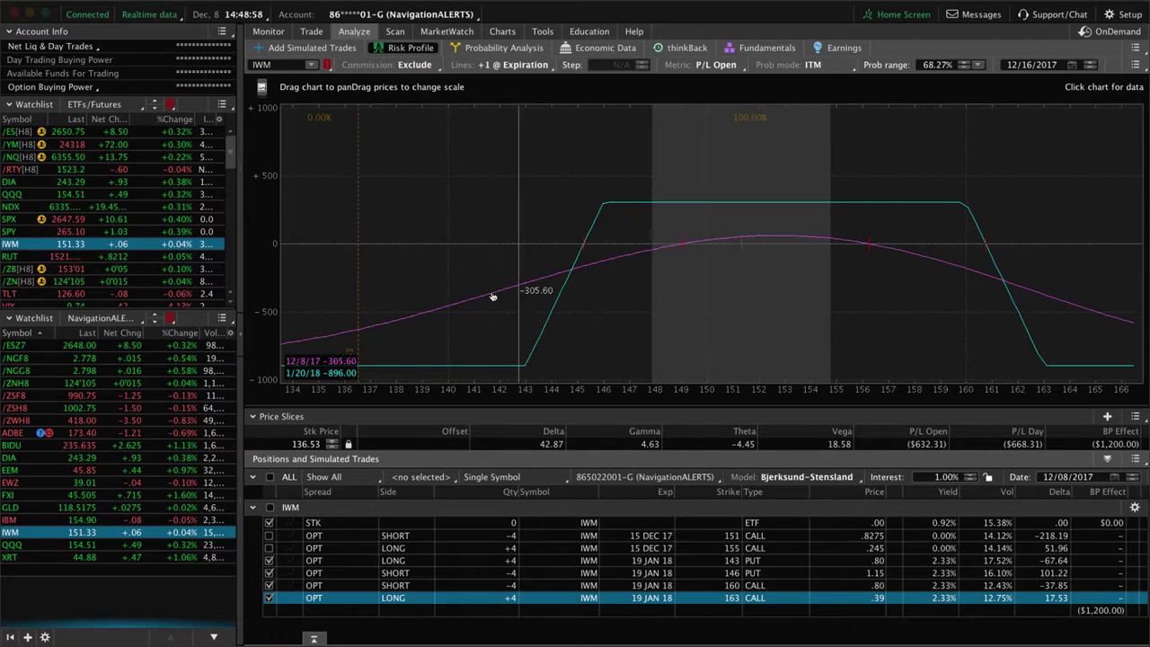
left_click(313, 32)
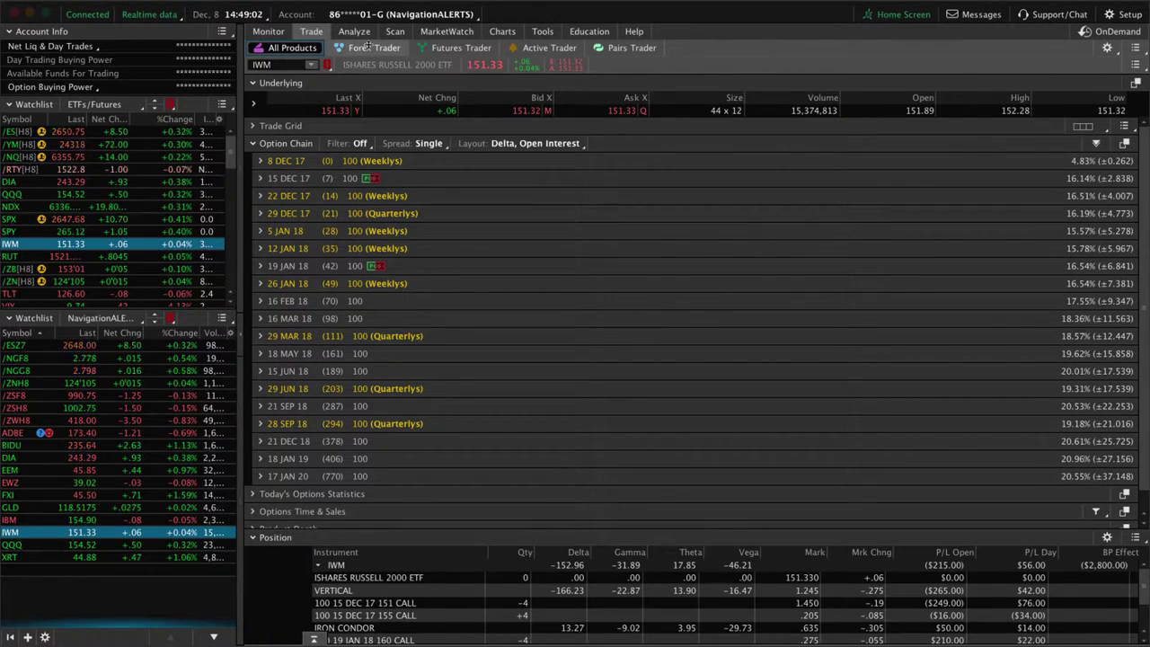
left_click(354, 31)
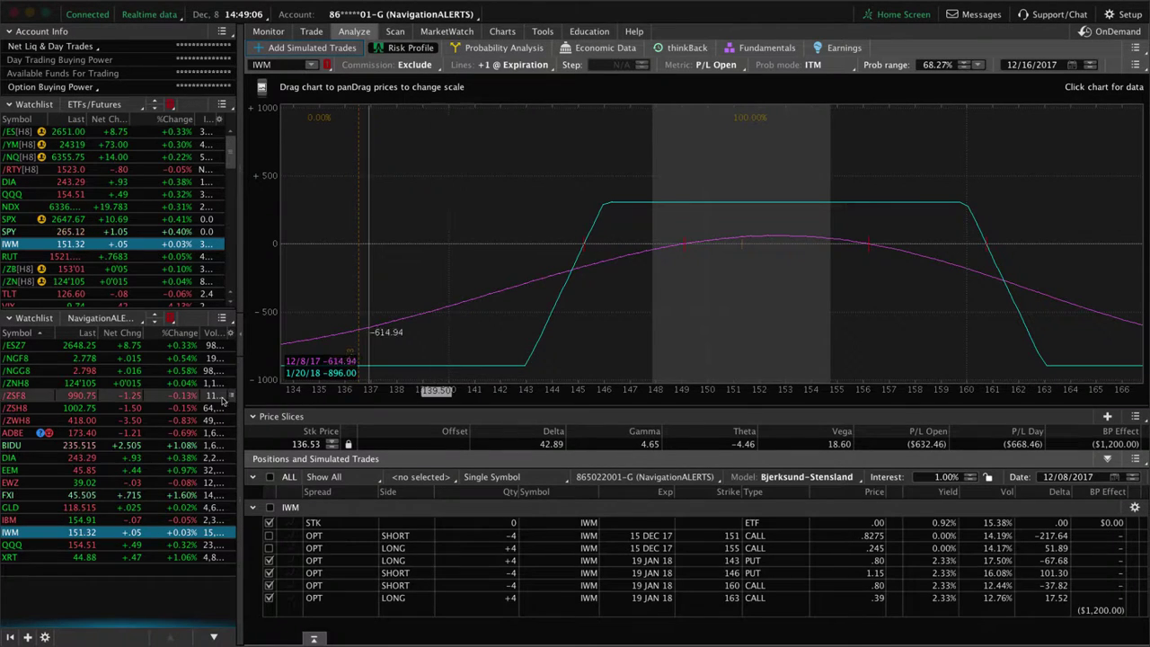
Step: Open the QQQ risk profile, enlarge the positions list, and plot the 15 DEC 17 154/157 calls instead of the 155/158 calls
left_click(34, 544)
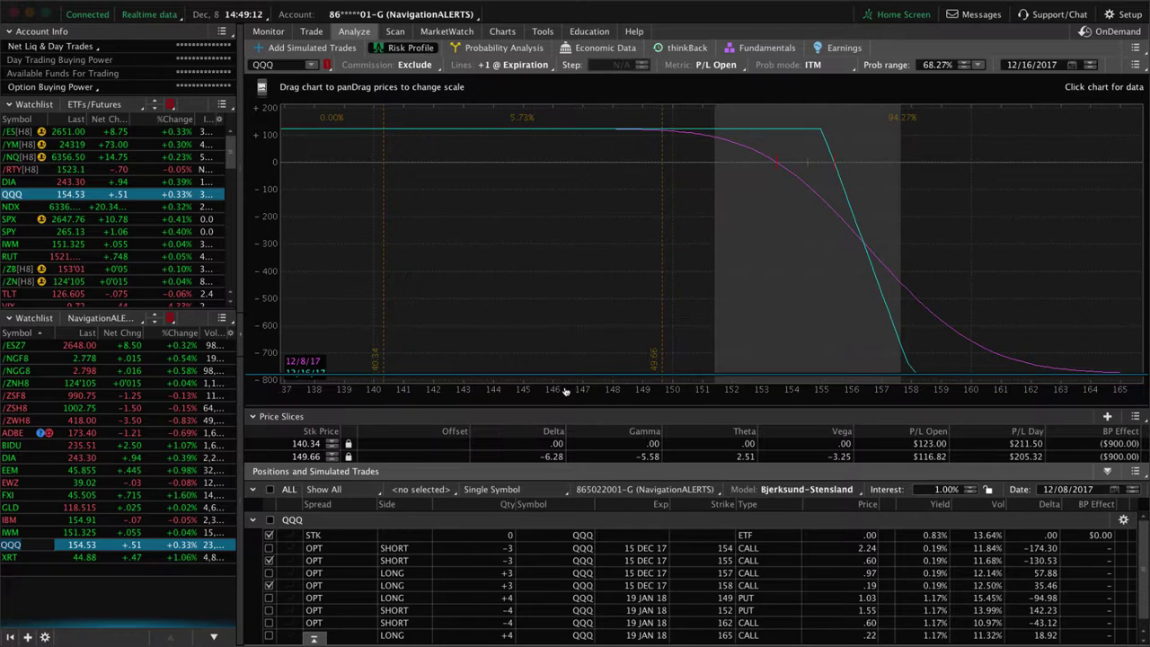
left_click_drag(567, 396, 567, 355)
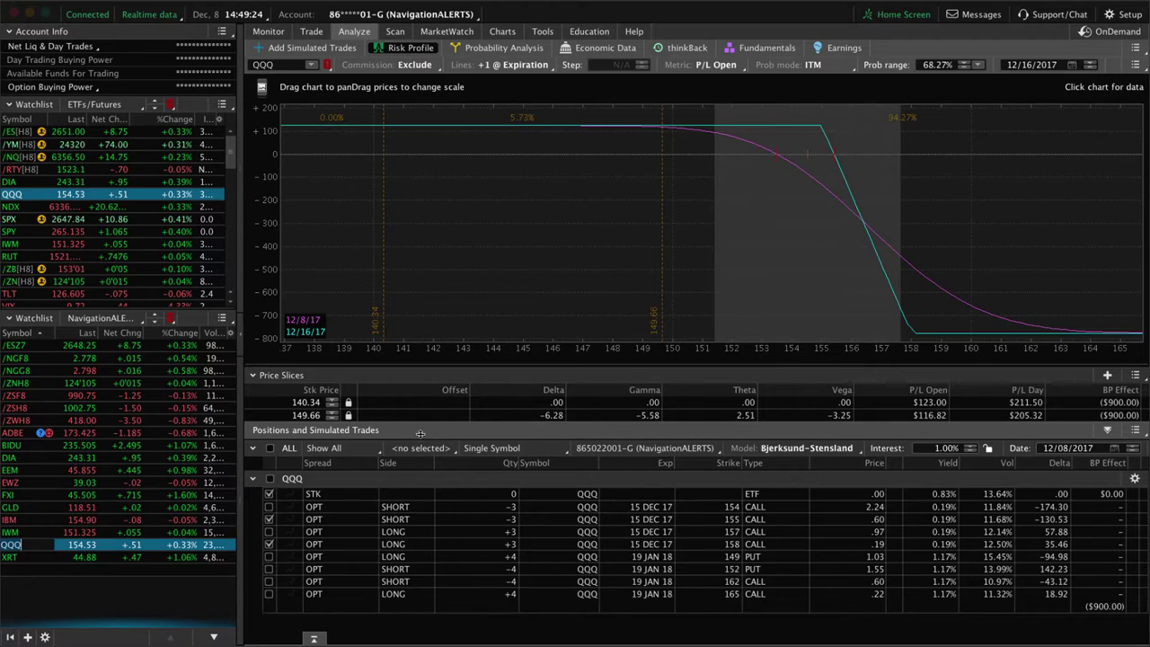
left_click(268, 544)
left_click(269, 530)
left_click(269, 518)
left_click(269, 505)
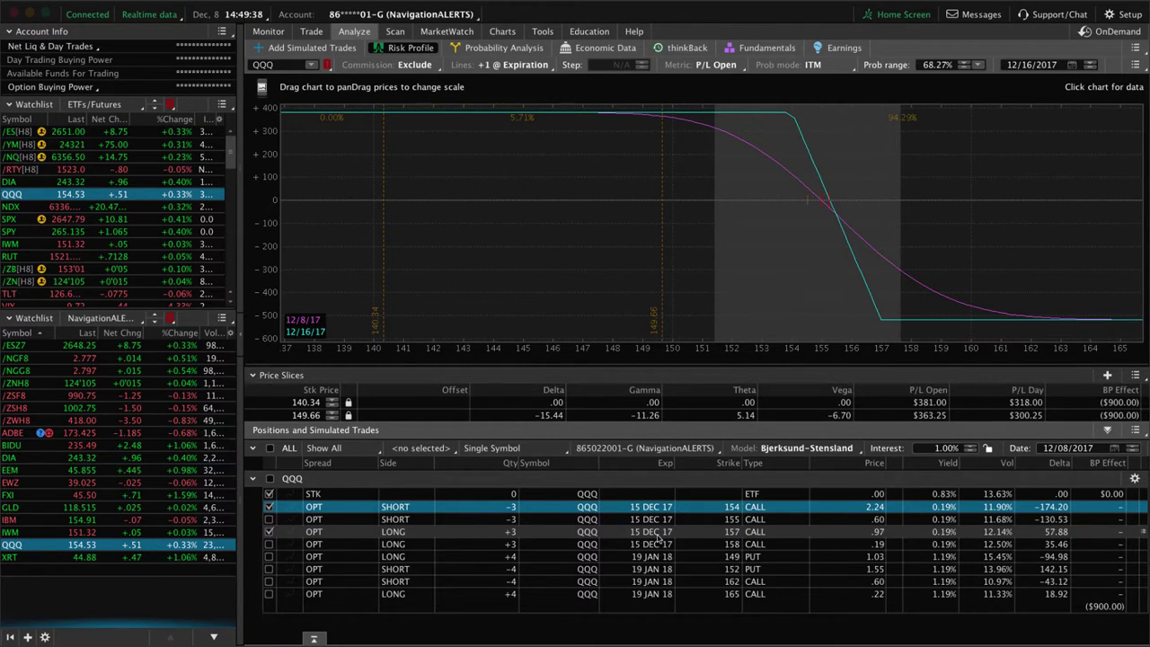
Step: Limit the QQQ risk profile to the 19 JAN 18 iron condor legs: 149/152 puts and 162/165 calls
left_click(269, 506)
left_click(269, 532)
left_click(269, 556)
left_click(269, 569)
left_click(268, 581)
left_click(268, 593)
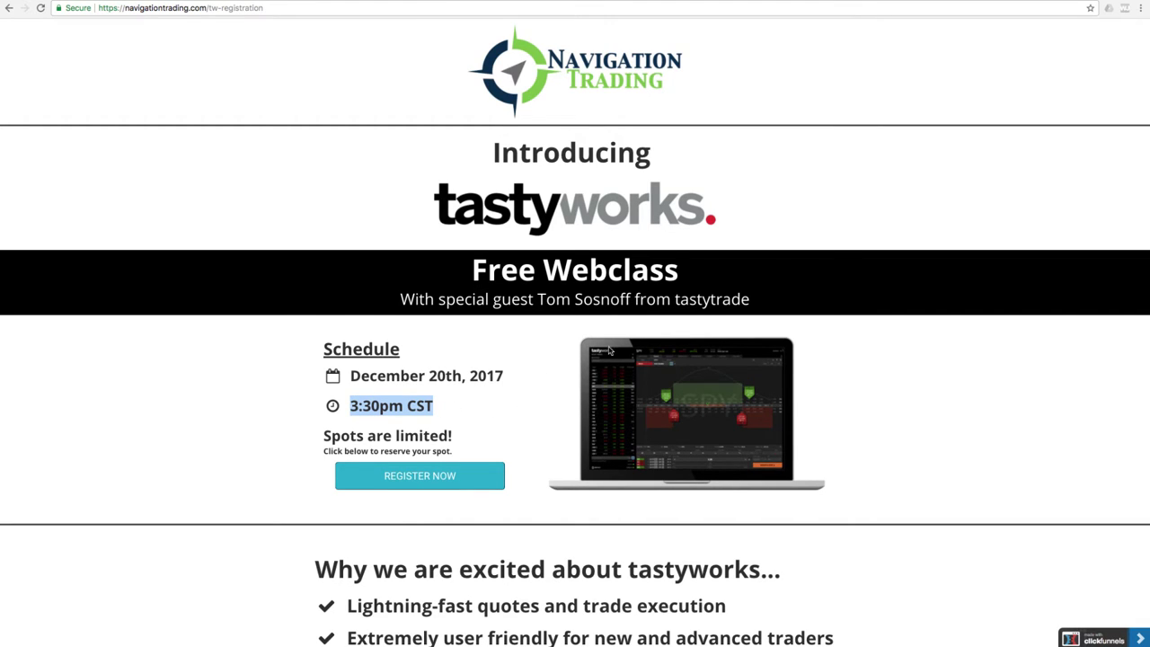
Step: Switch to the tastyworks webclass page in the browser and highlight the special guest's name
left_click_drag(537, 299, 640, 299)
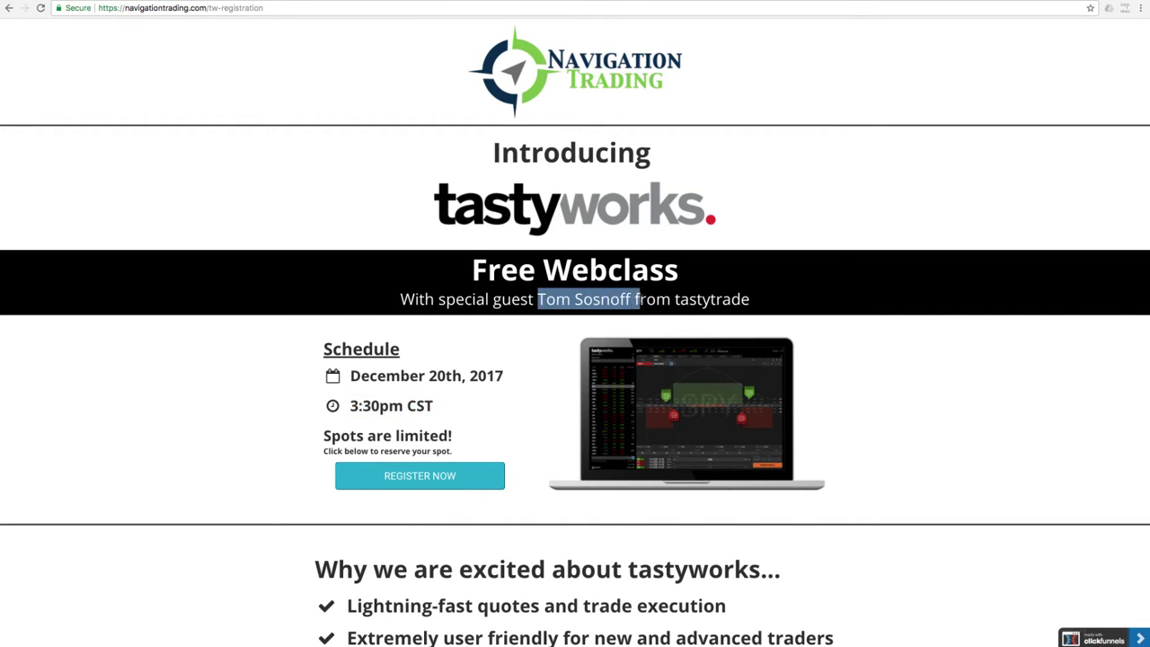